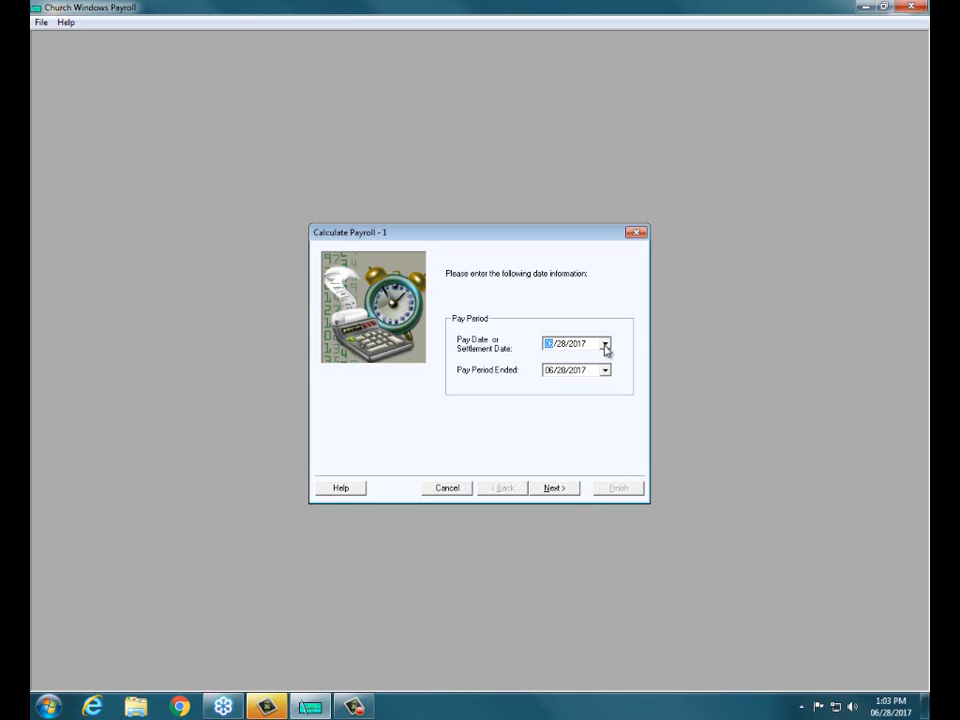
Step: Set the pay date to 06/30/2017 and the pay period end to 06/25/2017, and continue to employee selection
left_click(605, 345)
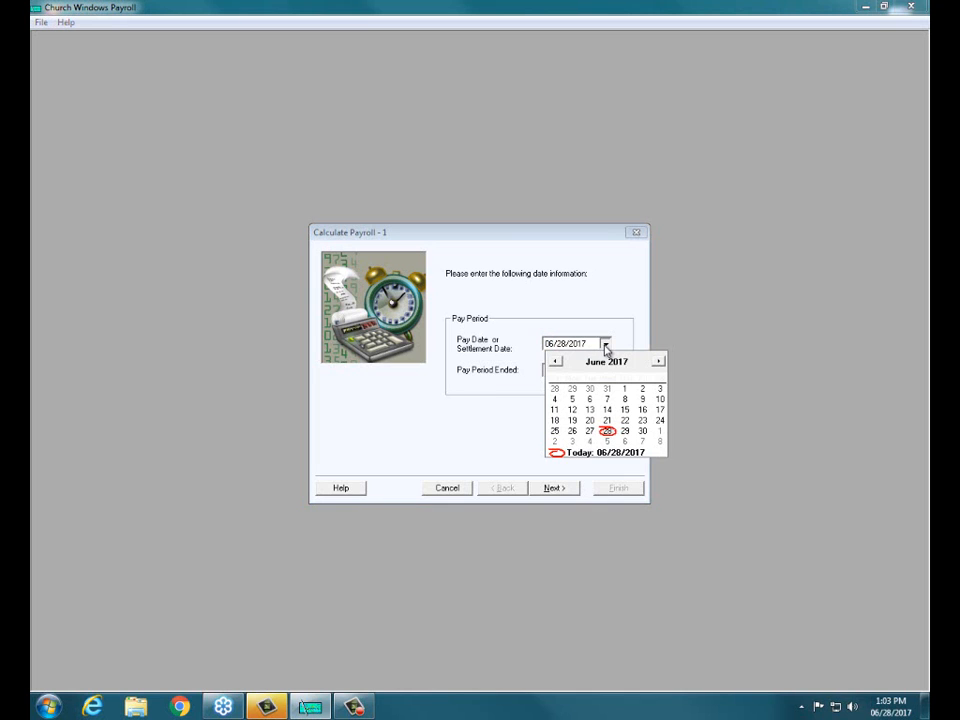
left_click(642, 432)
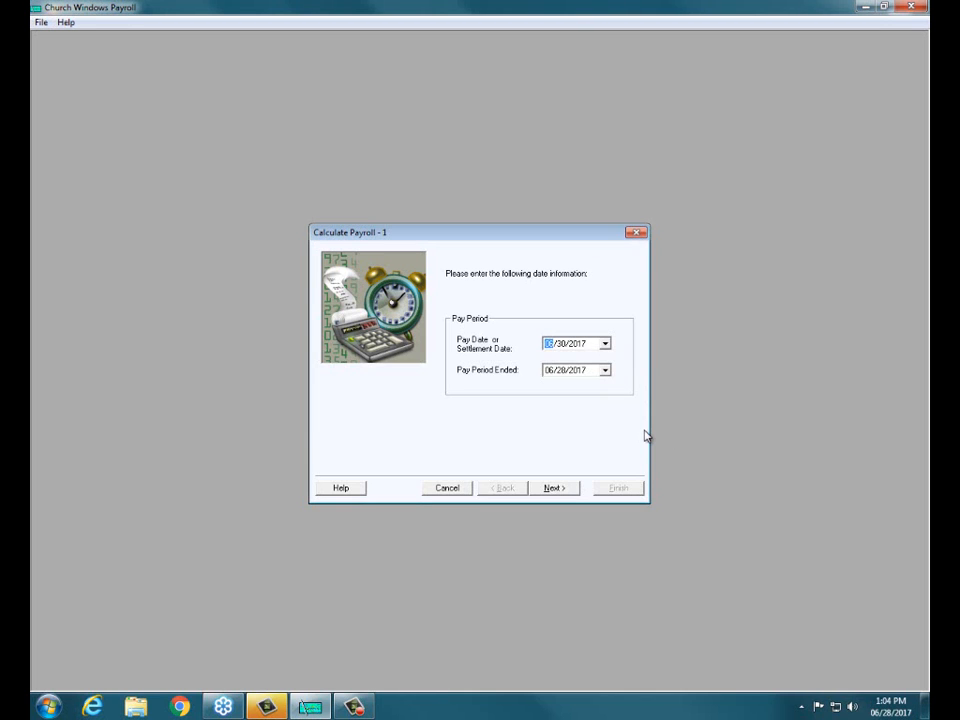
left_click(606, 371)
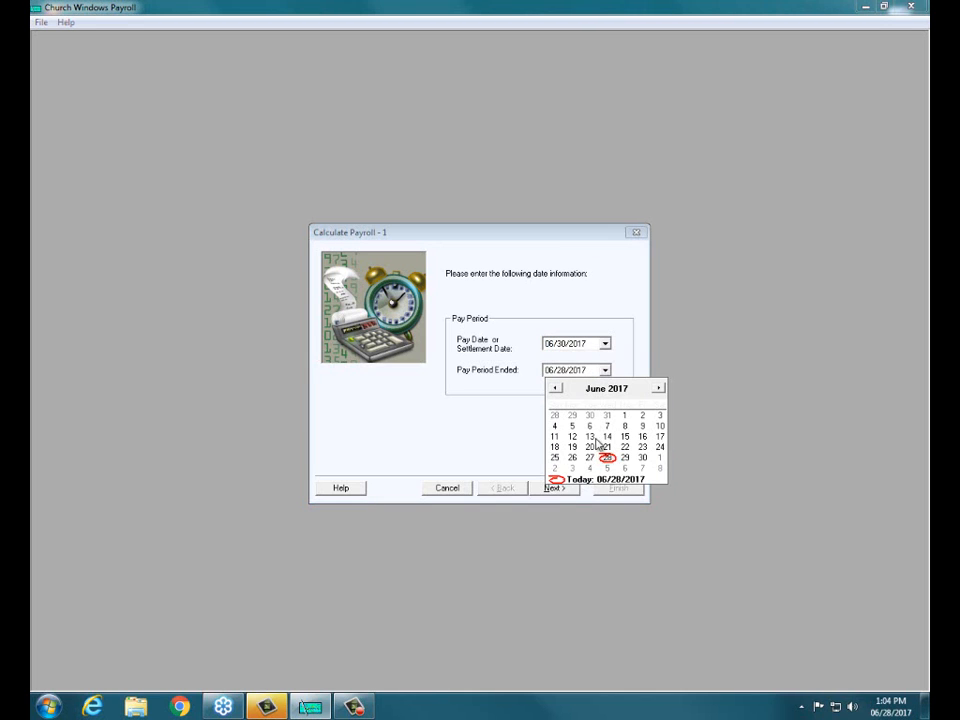
left_click(556, 459)
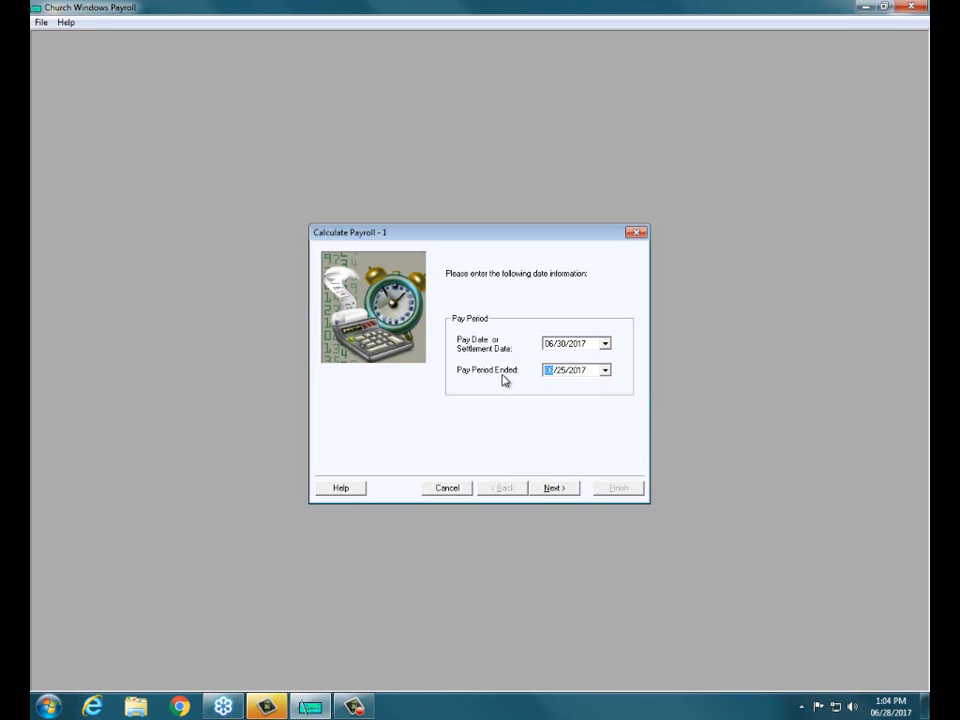
left_click(565, 487)
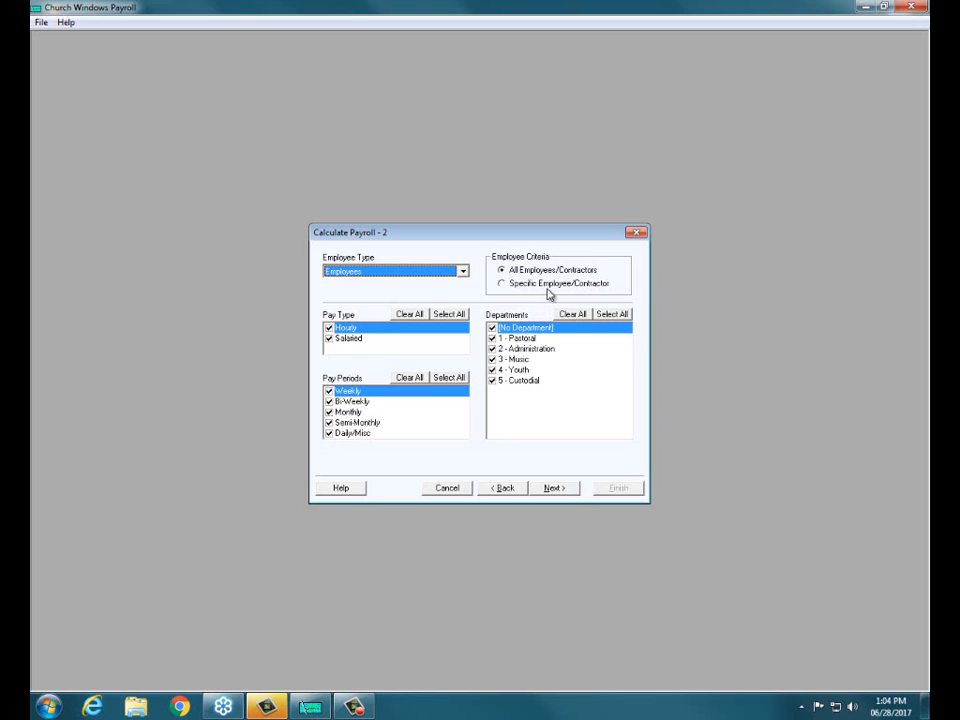
Step: Restrict the payroll run to specific employees, including only the first two employees in the list, and continue
left_click(505, 285)
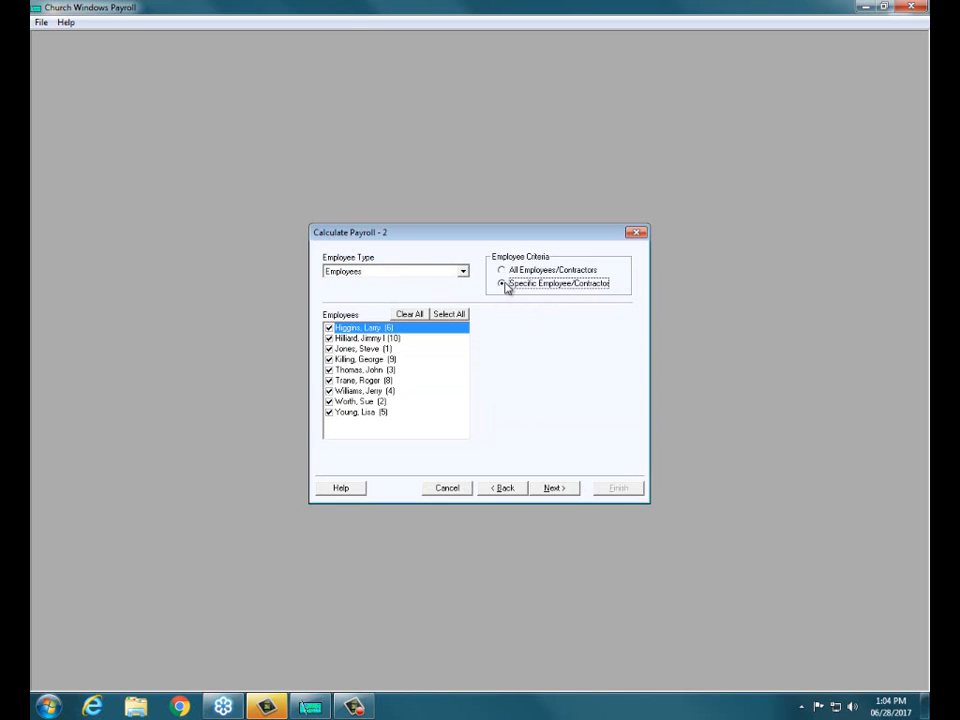
left_click(410, 316)
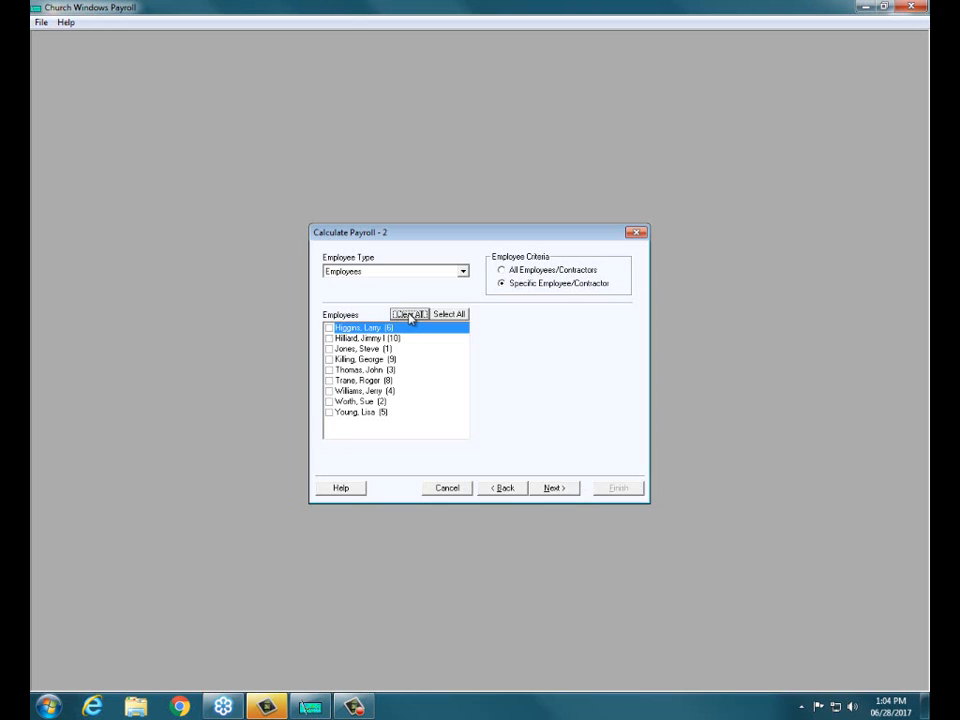
left_click(463, 272)
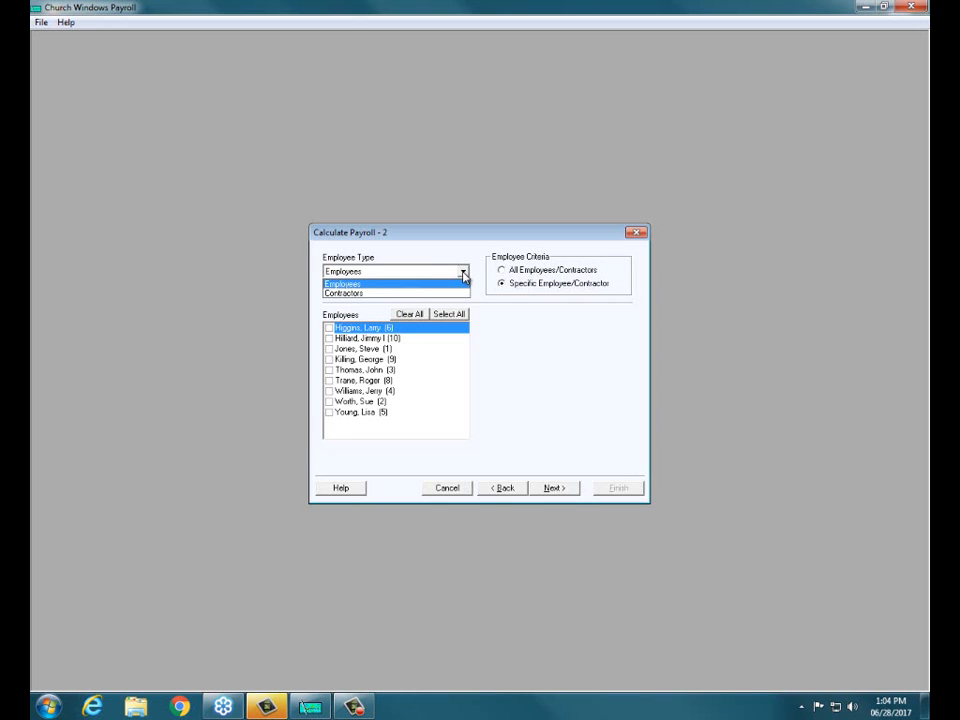
left_click(463, 274)
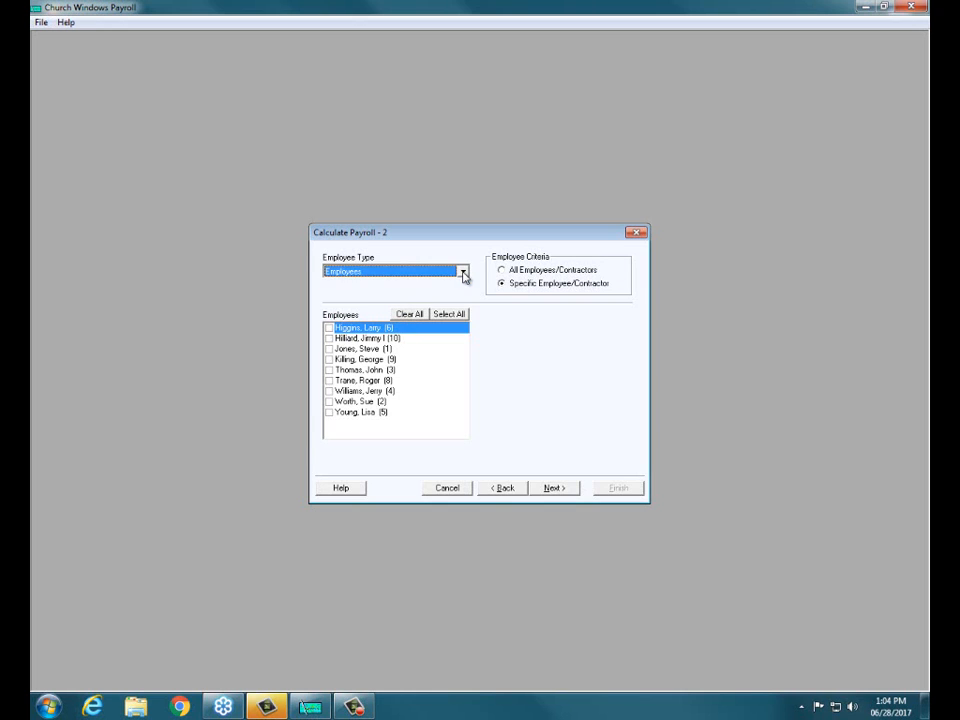
left_click(329, 329)
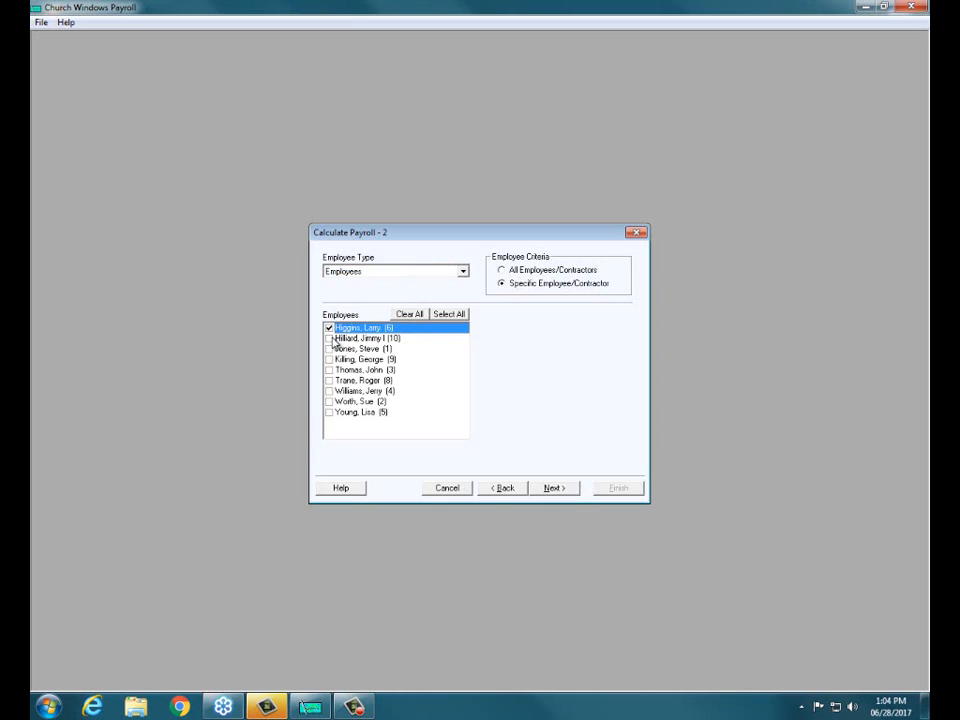
left_click(330, 339)
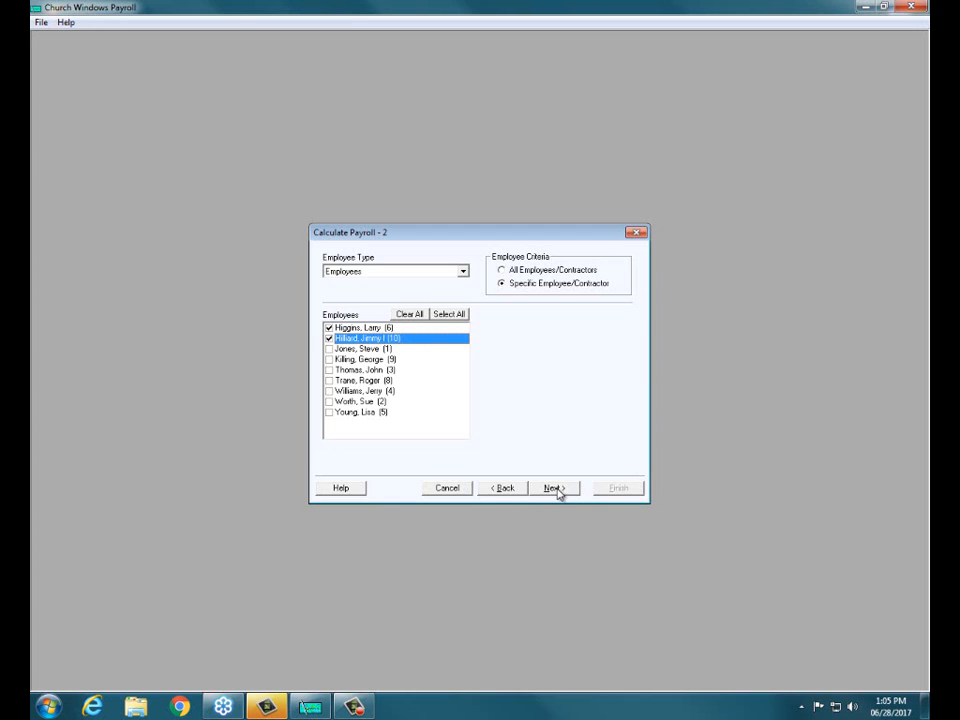
left_click(553, 488)
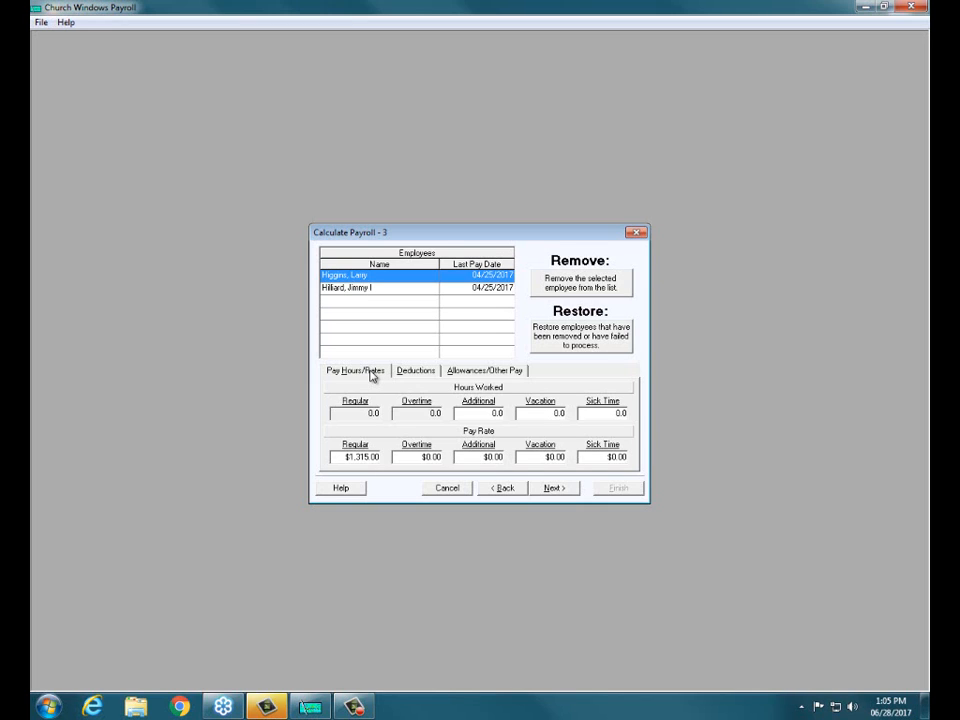
Step: Check the first employee's deductions and delete the Automobile-flat rate allowance from this payroll
left_click(415, 372)
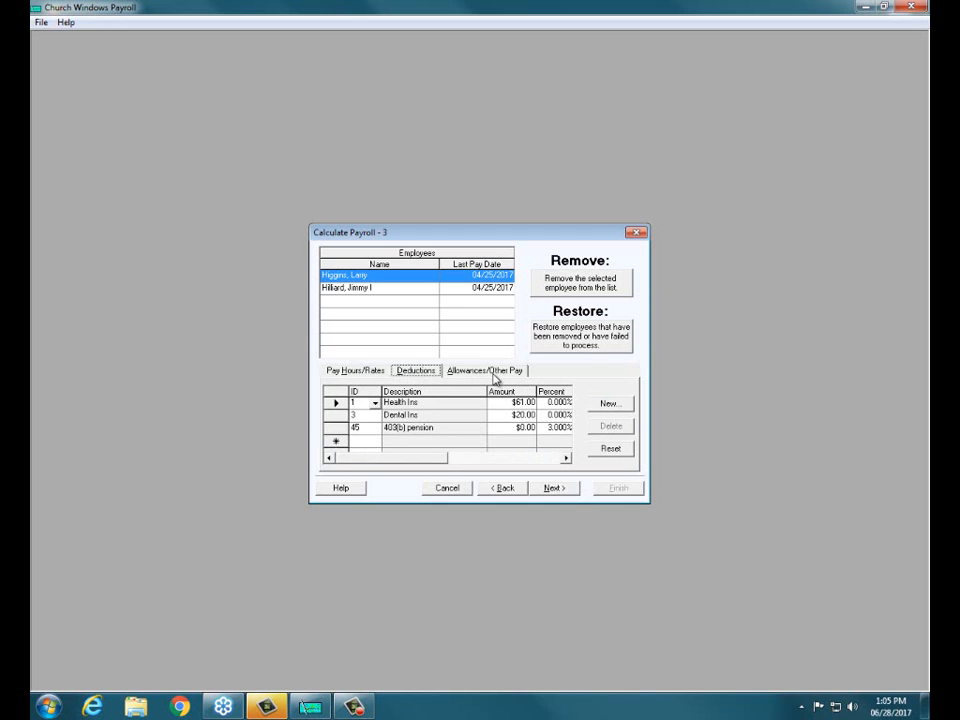
left_click(493, 372)
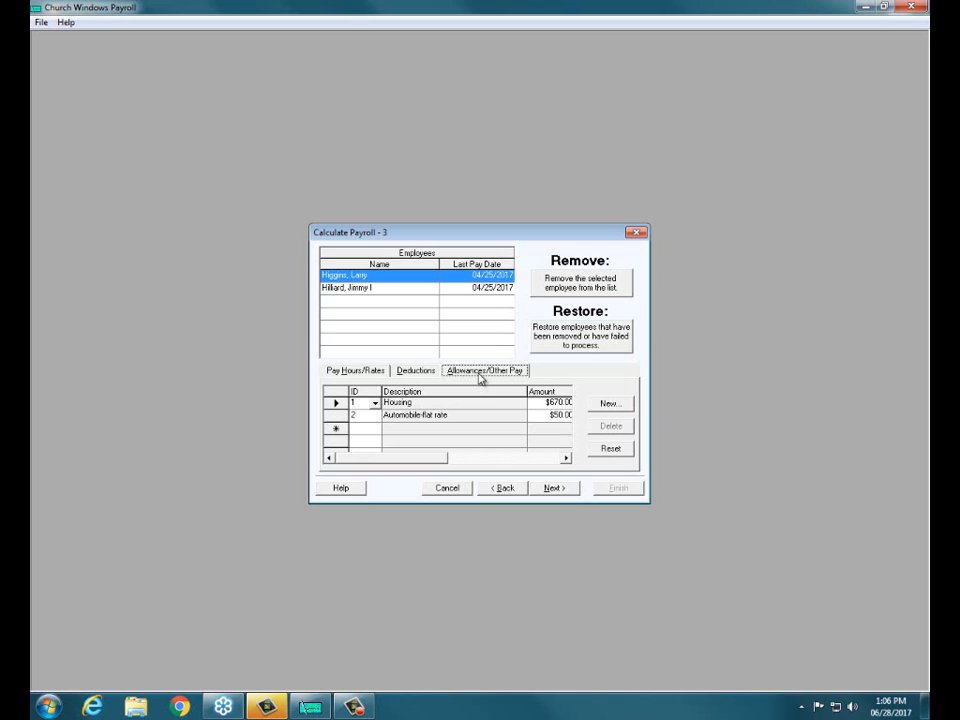
left_click(340, 414)
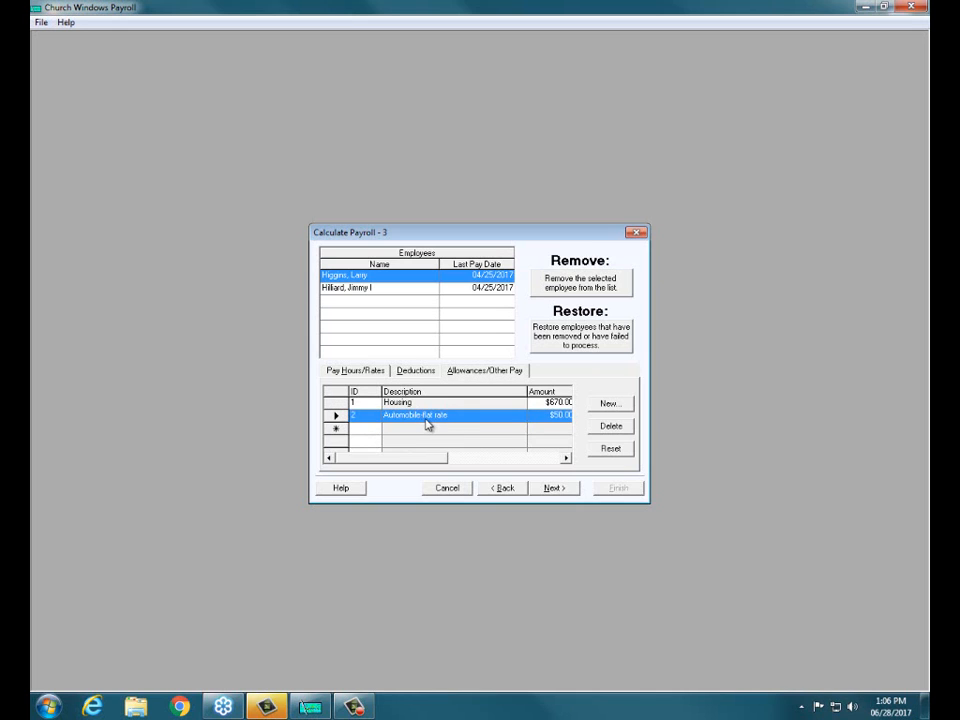
left_click(611, 427)
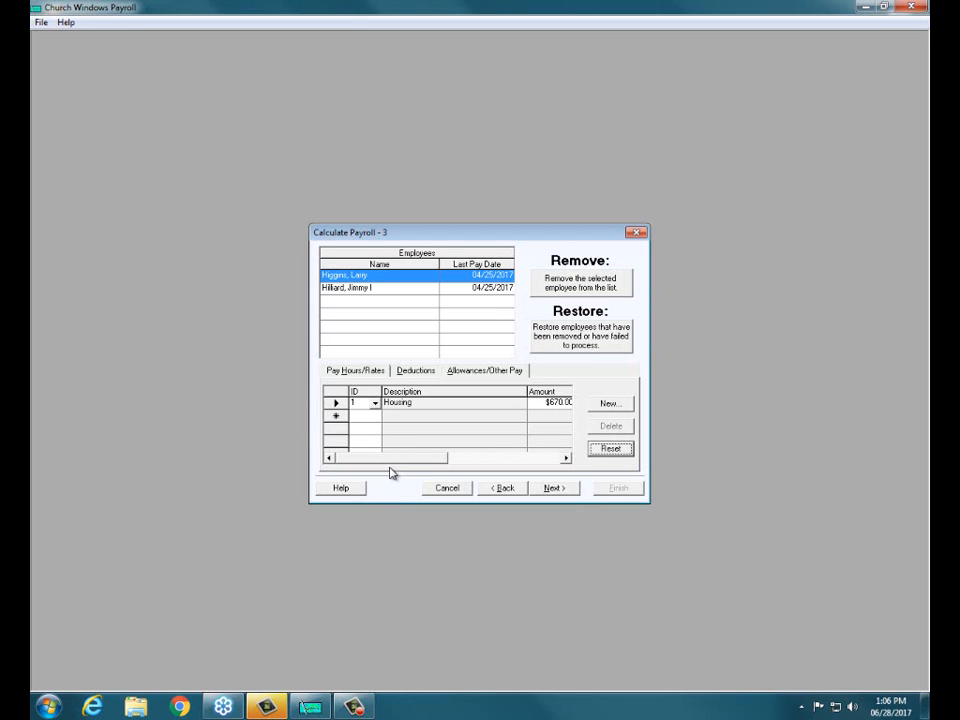
Step: Set the second employee's regular hours worked to 40, check their deductions and allowances, and continue to the report options
left_click(352, 292)
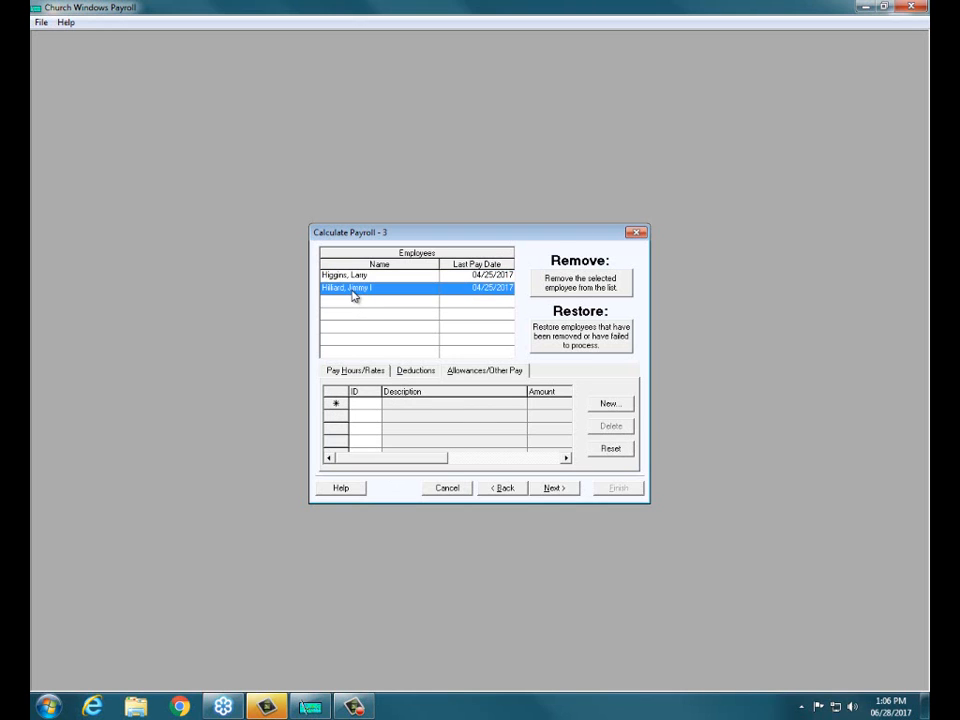
left_click(356, 371)
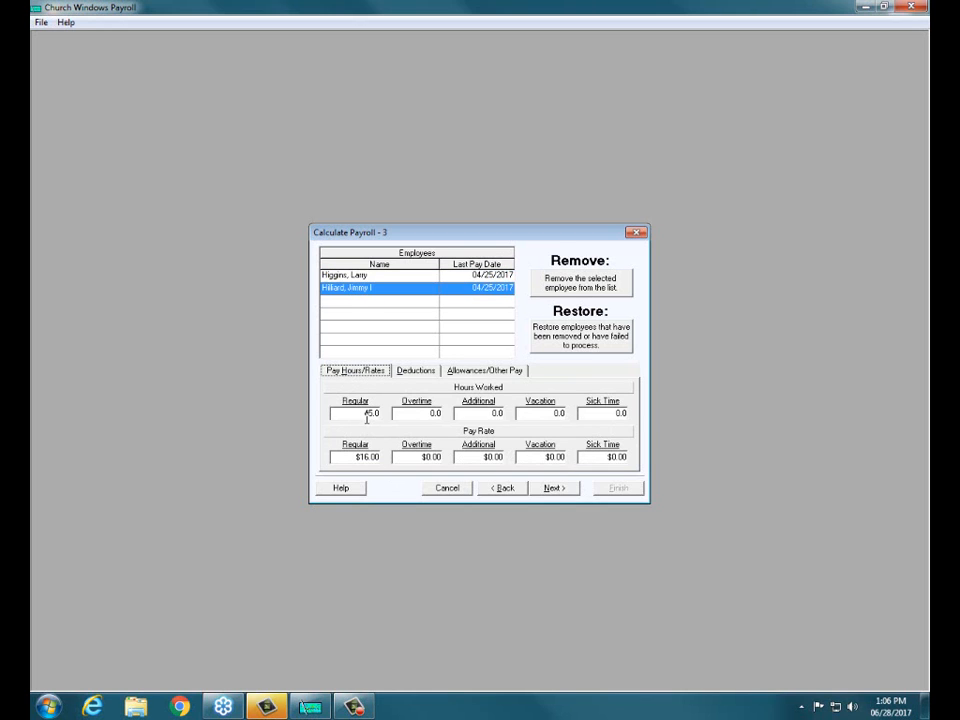
double_click(373, 414)
left_click(373, 414)
key("BackSpace")
type("0")
left_click(431, 371)
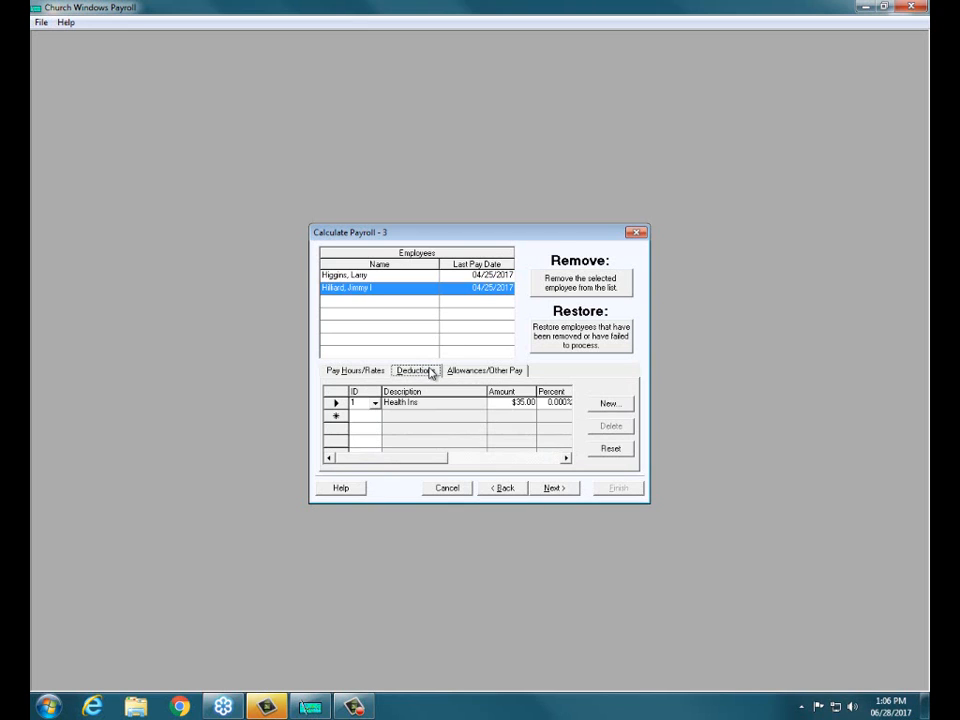
left_click(480, 373)
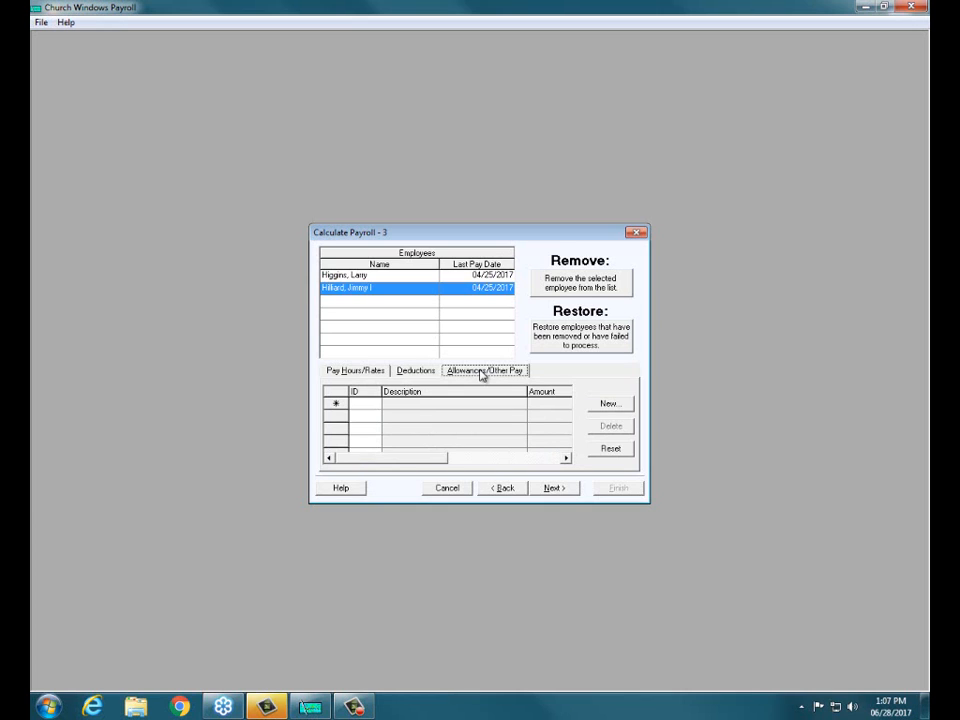
left_click(552, 488)
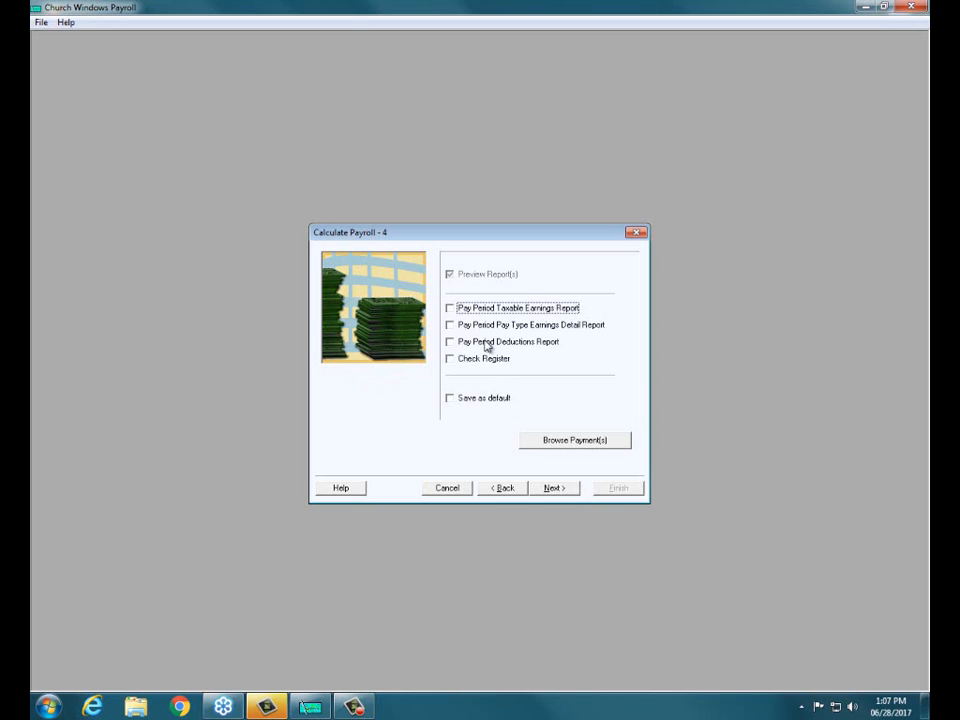
Step: Include the Pay Period Taxable Earnings, Pay Type Earnings Detail and Deductions reports plus the Check Register
left_click(451, 308)
left_click(451, 326)
left_click(451, 343)
left_click(452, 360)
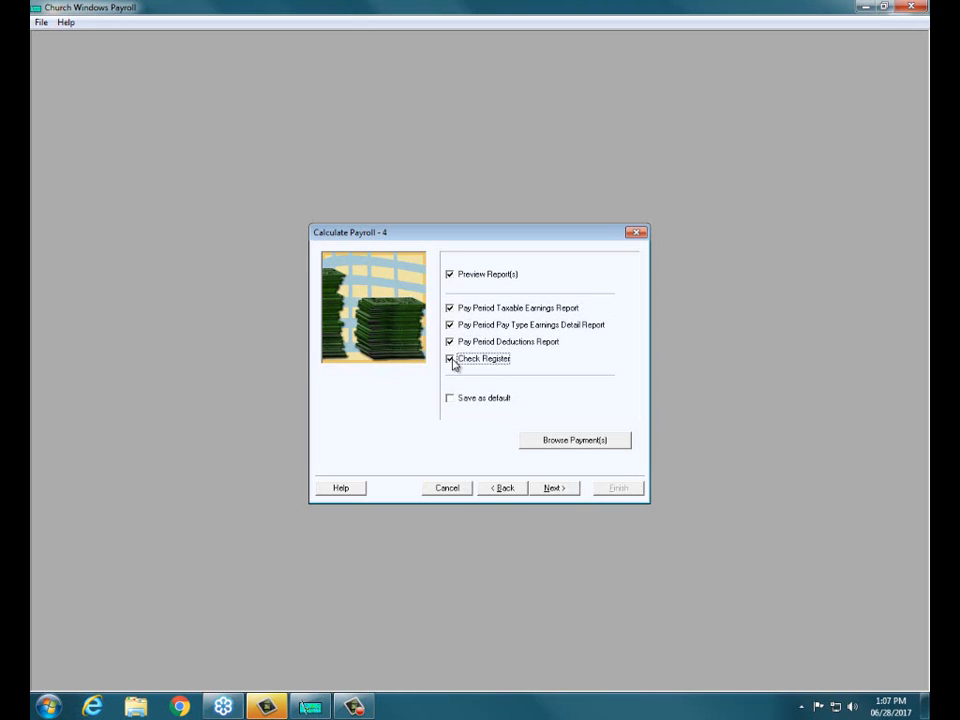
Step: Browse the calculated payments, examining the first employee's tax deductions, accumulating values and additional Medicare tax, and leave without changes
left_click(565, 442)
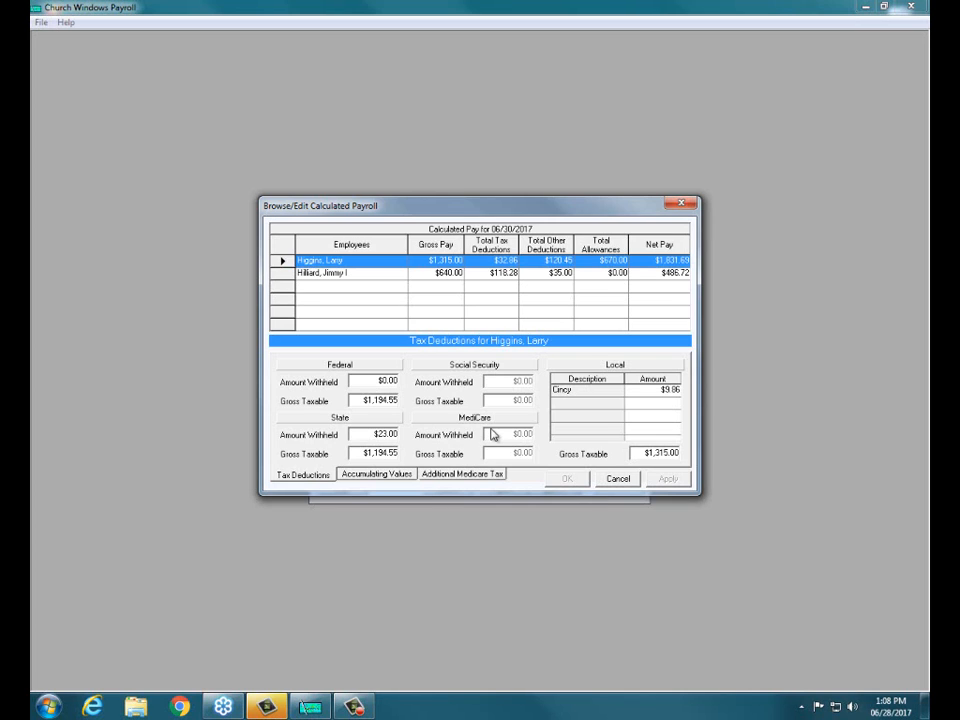
left_click(401, 476)
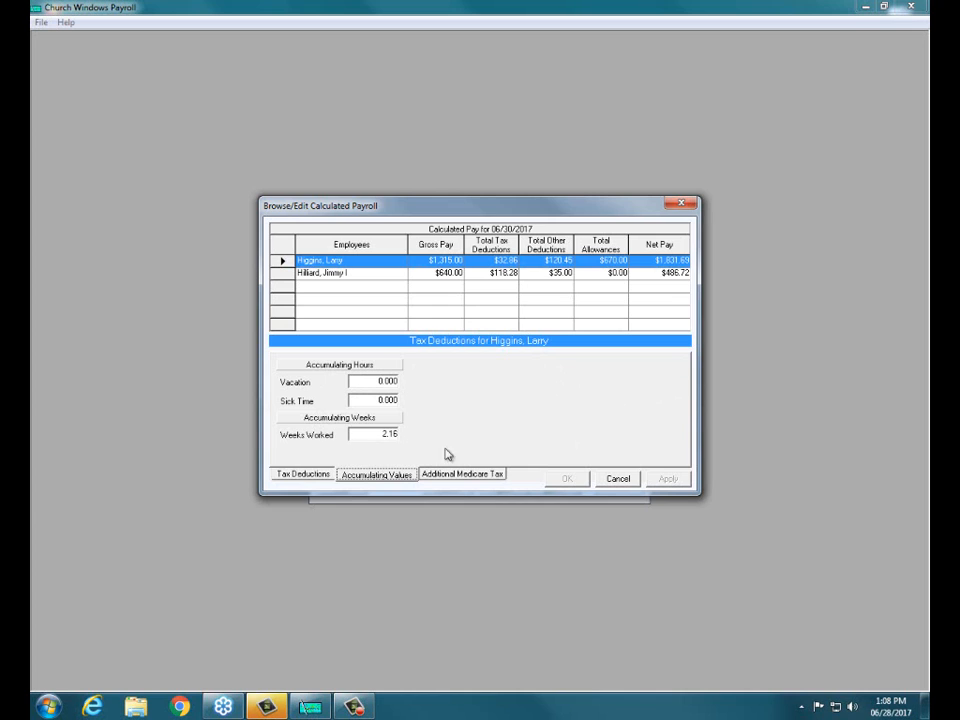
left_click(489, 475)
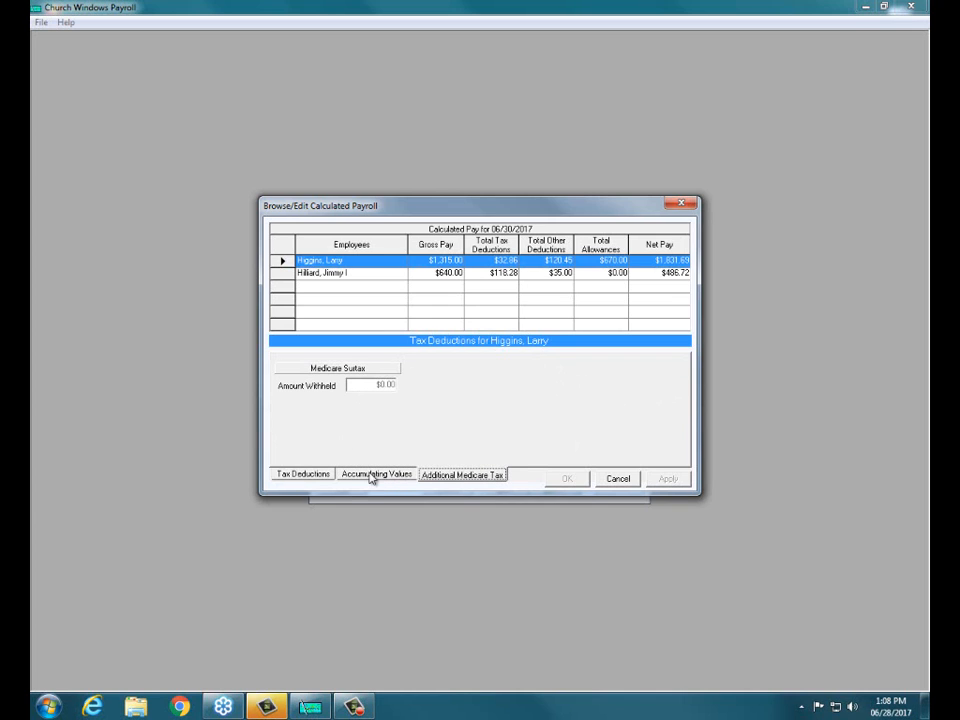
left_click(297, 478)
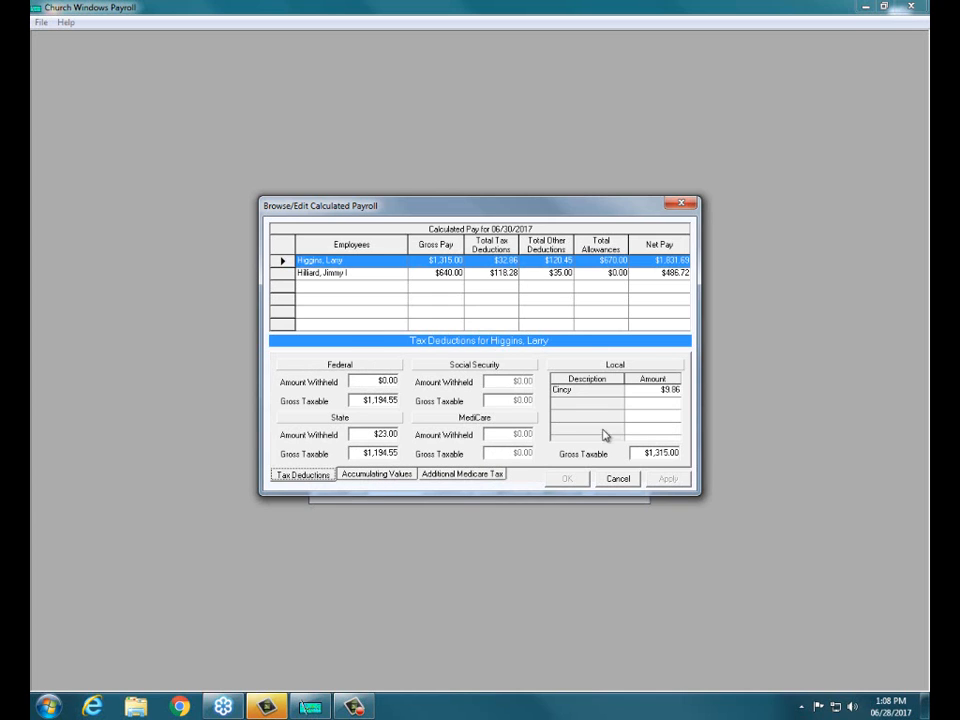
left_click(618, 478)
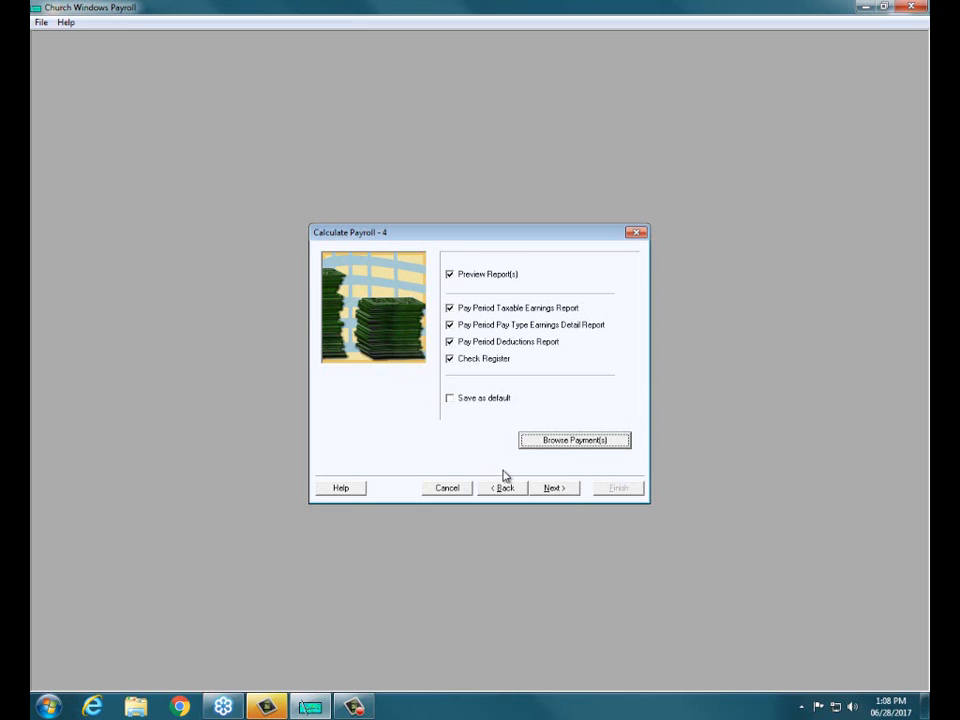
Step: Preview the payroll reports in a maximized window and examine each one through to the Check Register
left_click(552, 487)
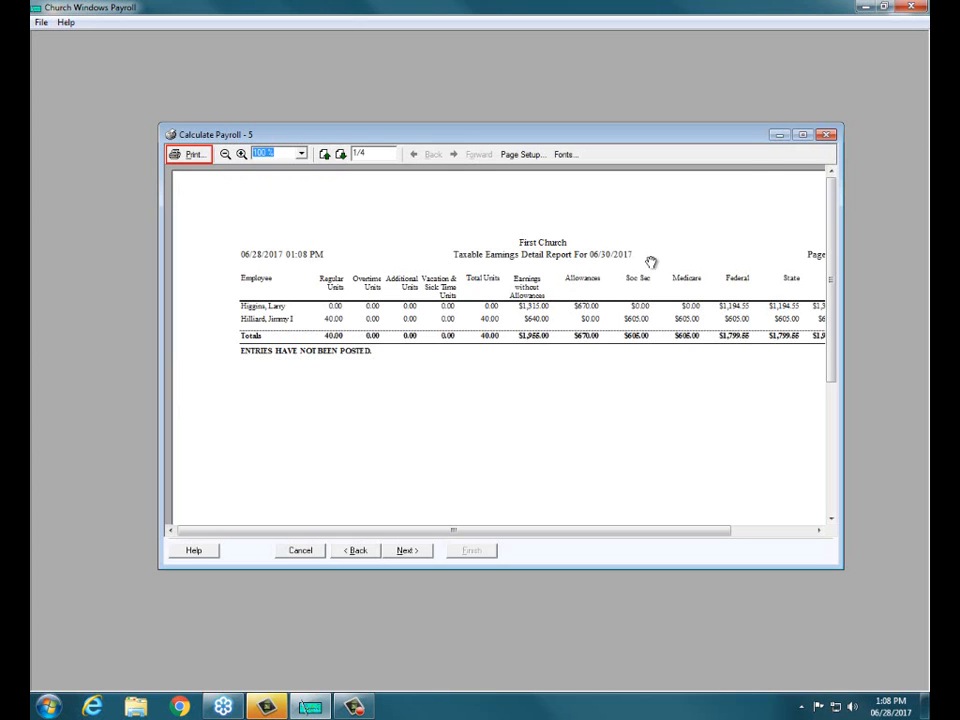
left_click(803, 134)
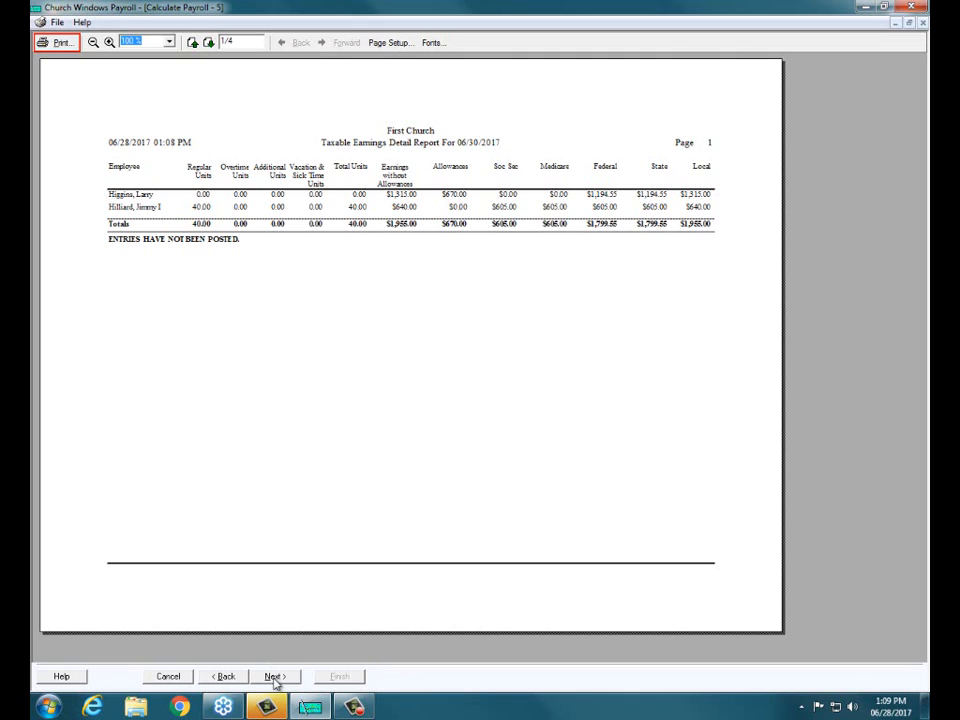
left_click(210, 43)
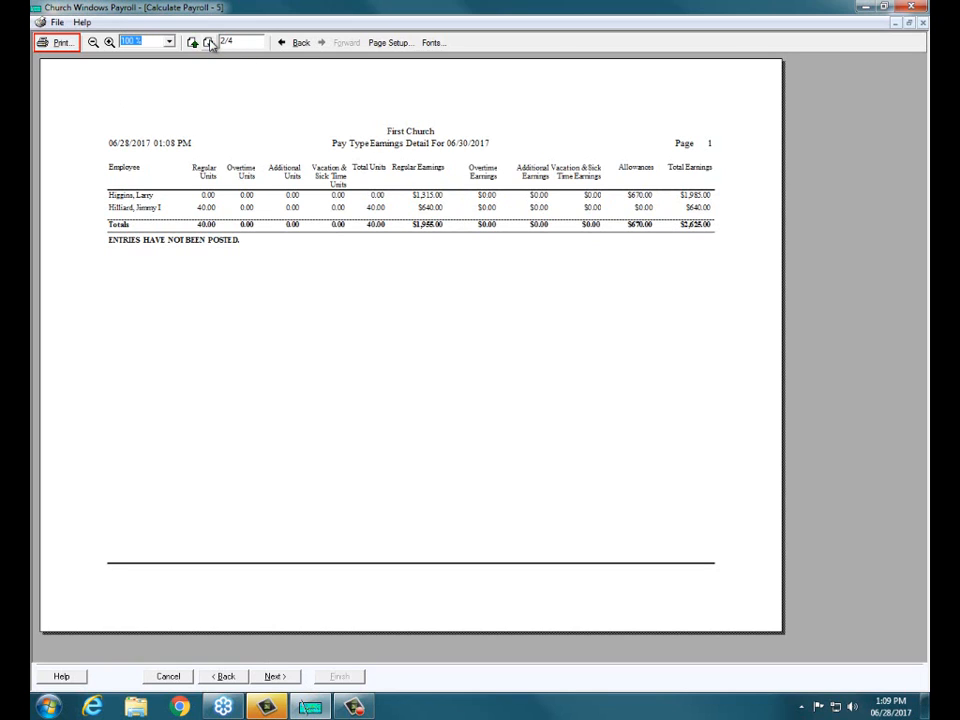
left_click(210, 44)
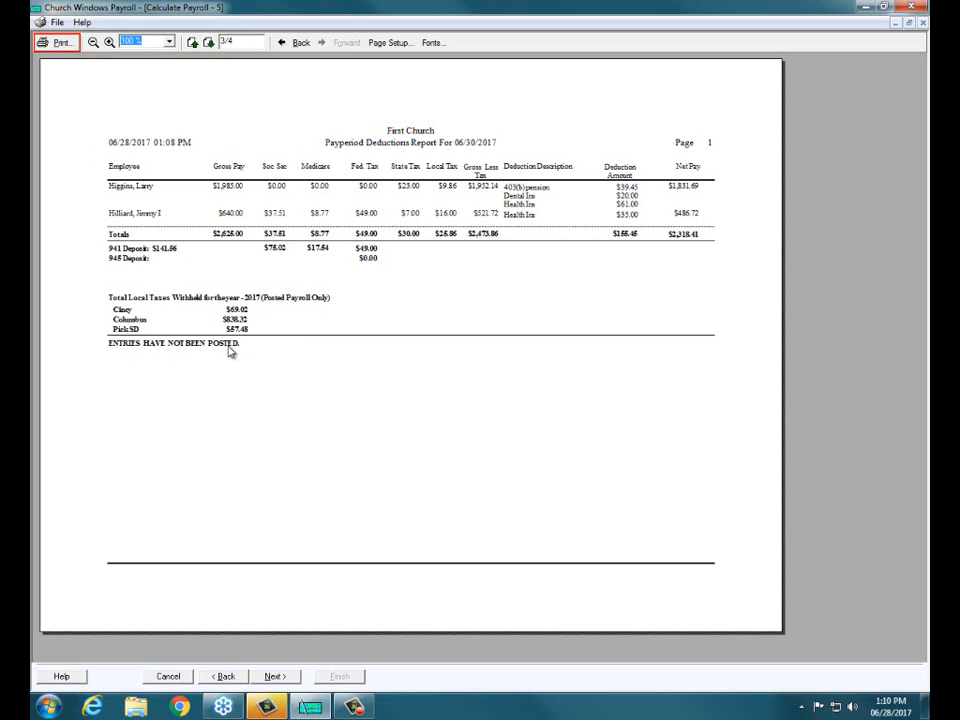
left_click(209, 43)
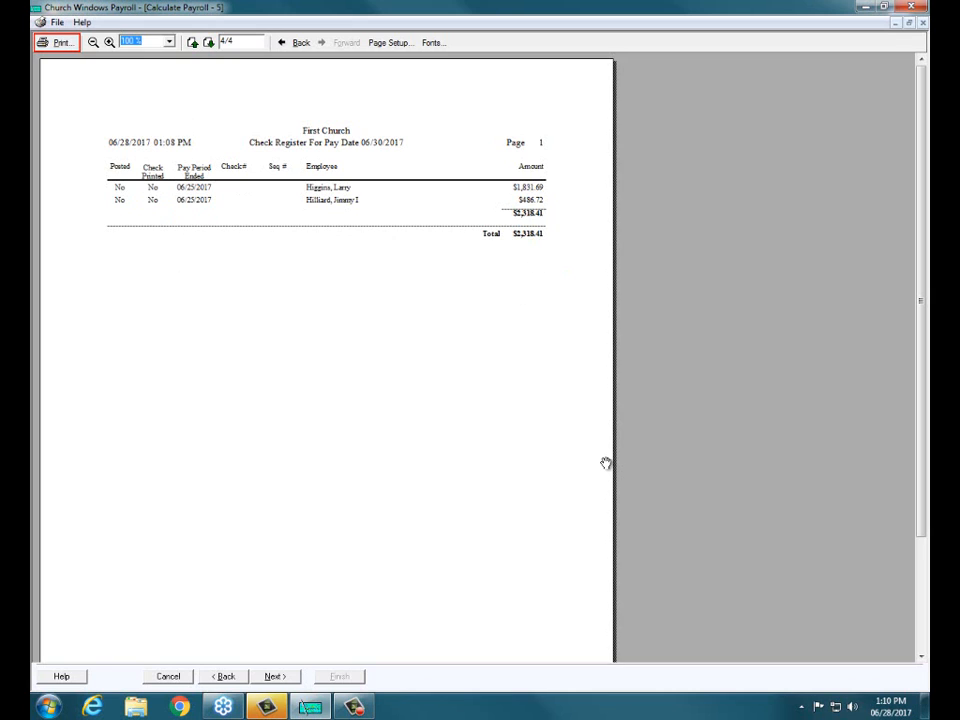
Step: Choose not to post to payroll and finish the payroll calculation for 06/30/2017
left_click(275, 679)
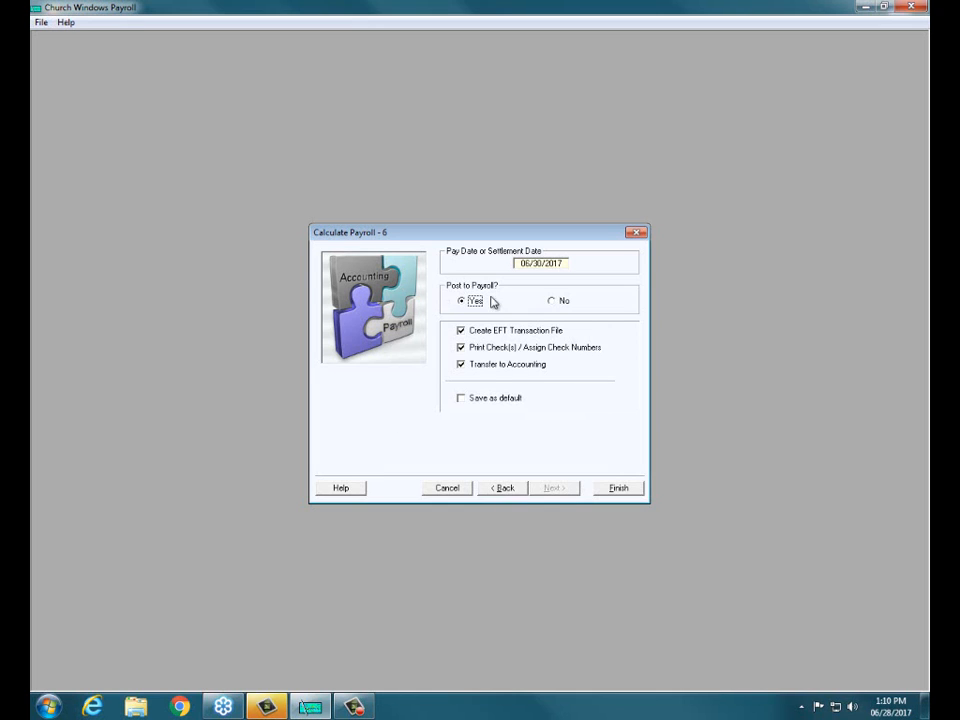
left_click(550, 302)
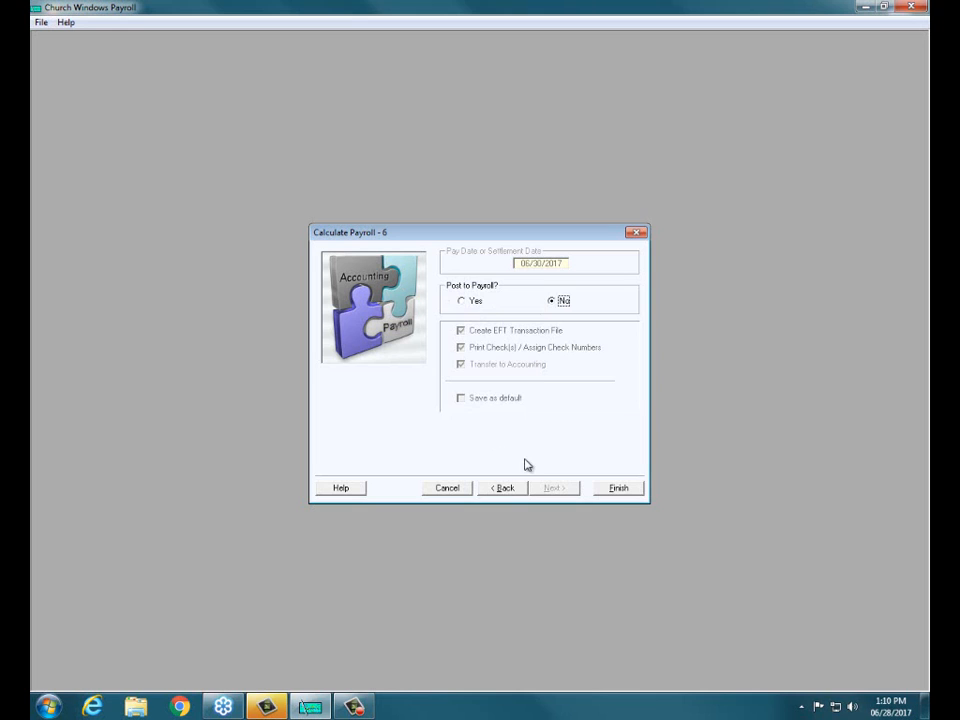
left_click(608, 490)
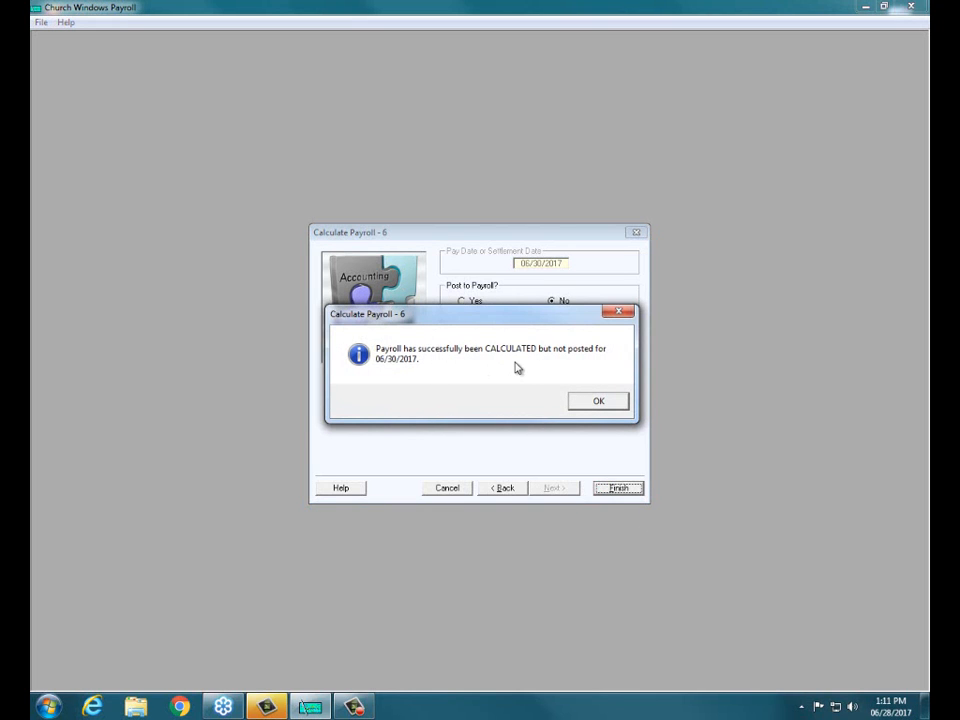
Step: Reopen the calculated but unposted payroll for editing and proceed to the posting options without including any reports
left_click(593, 404)
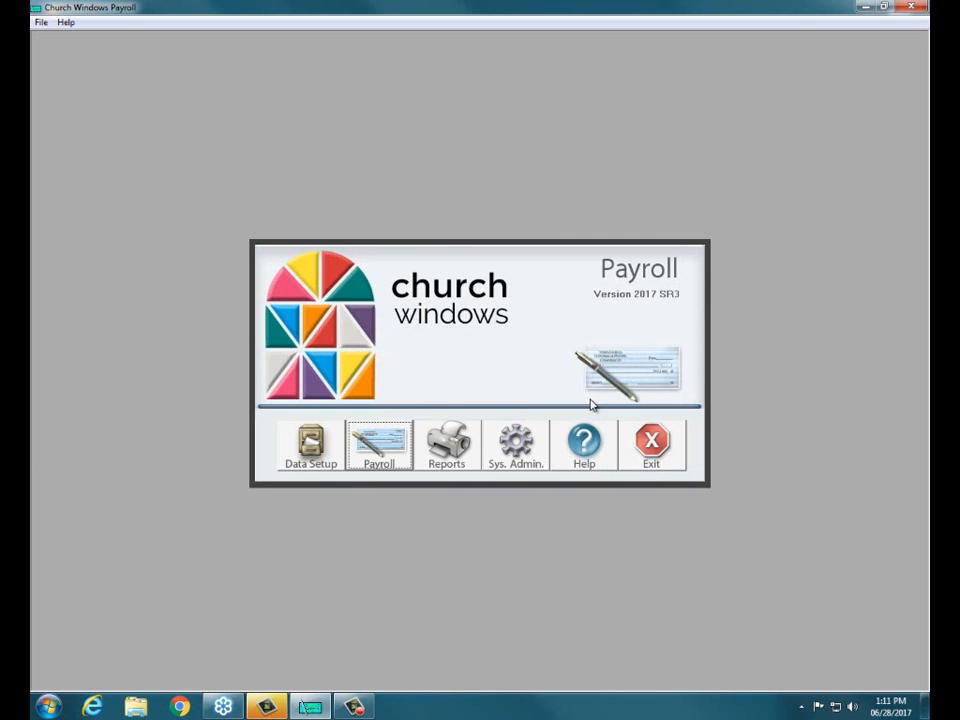
left_click(379, 450)
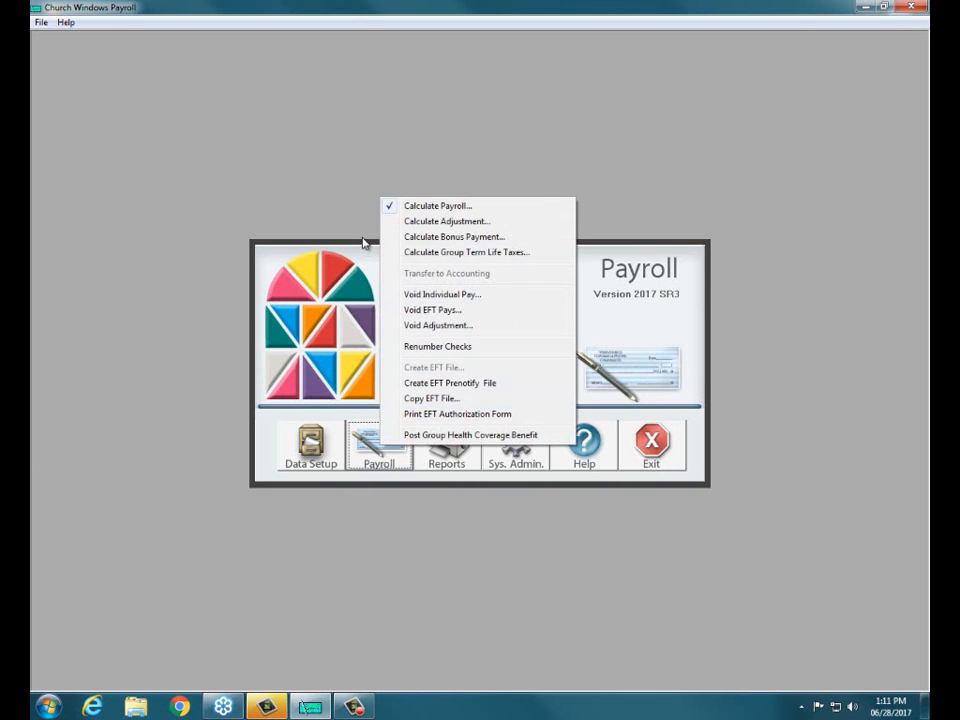
left_click(427, 207)
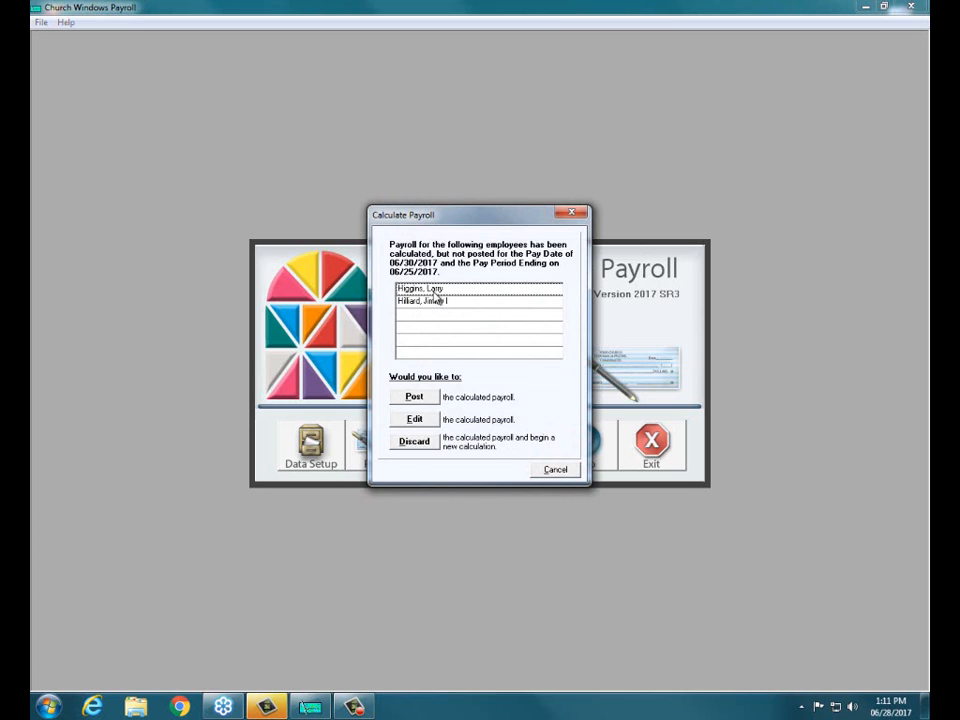
left_click(414, 421)
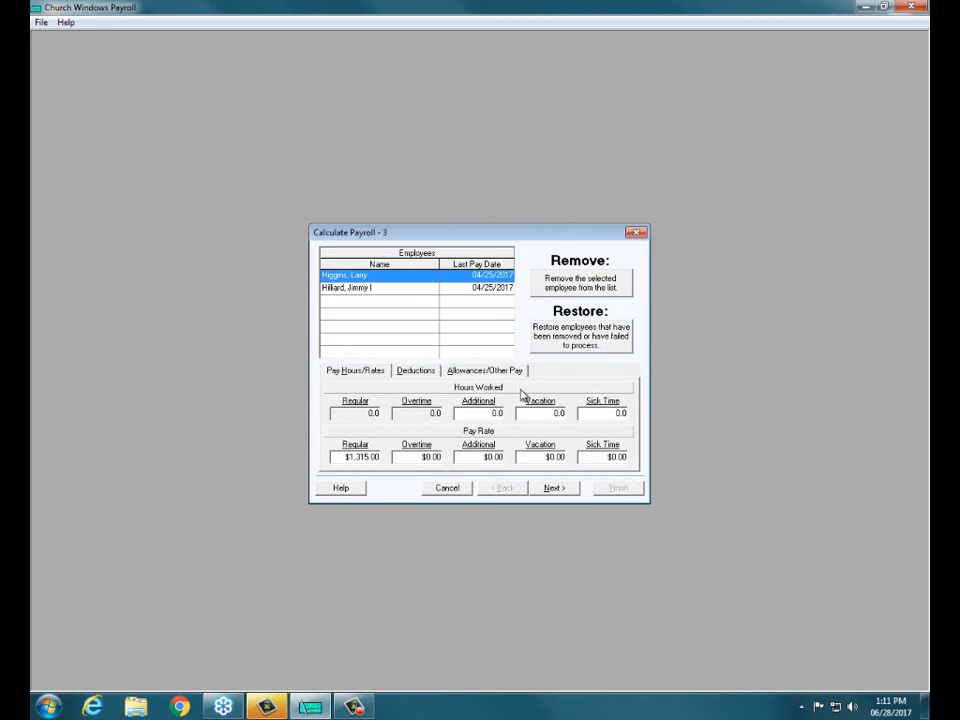
left_click(549, 490)
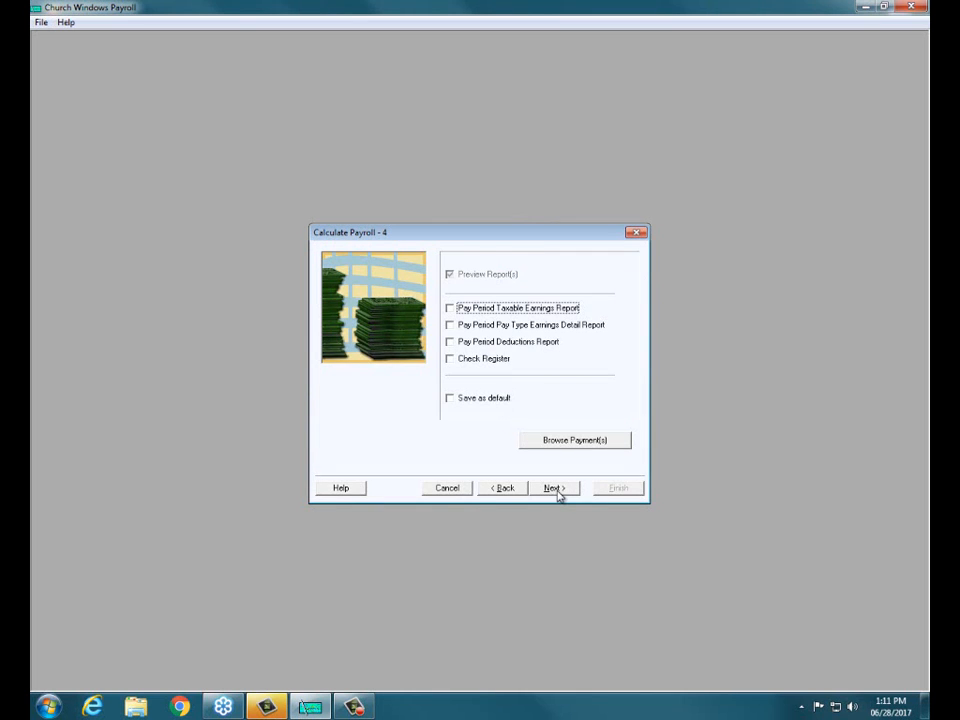
left_click(554, 490)
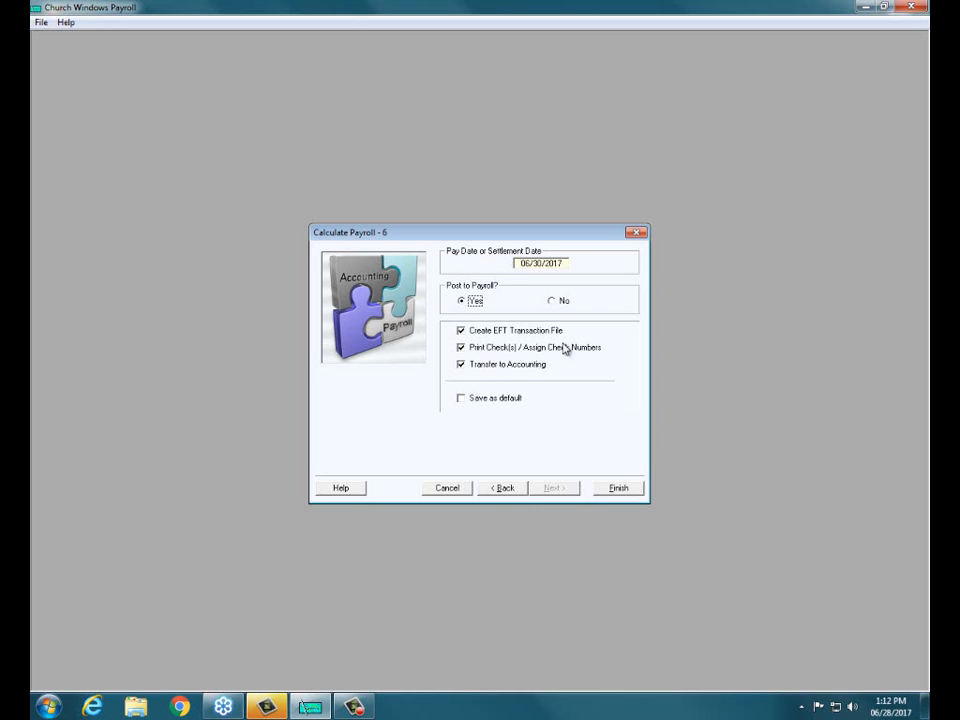
Step: Save the posting options as default and post the 06/30/2017 payroll with EFT file creation, check printing and accounting transfer
left_click(462, 400)
left_click(617, 489)
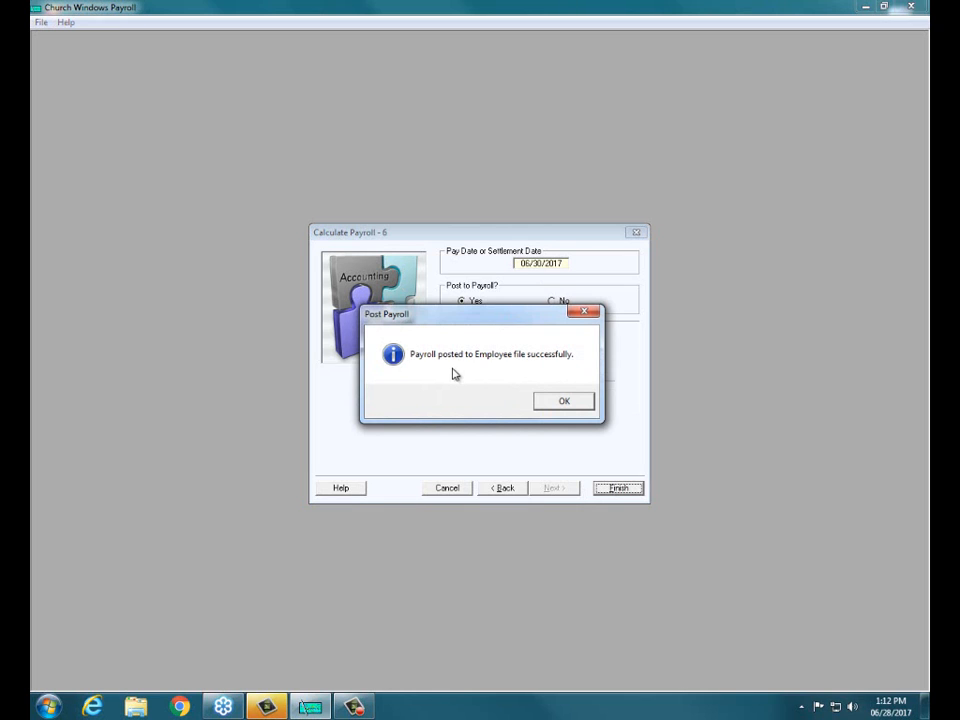
left_click(568, 401)
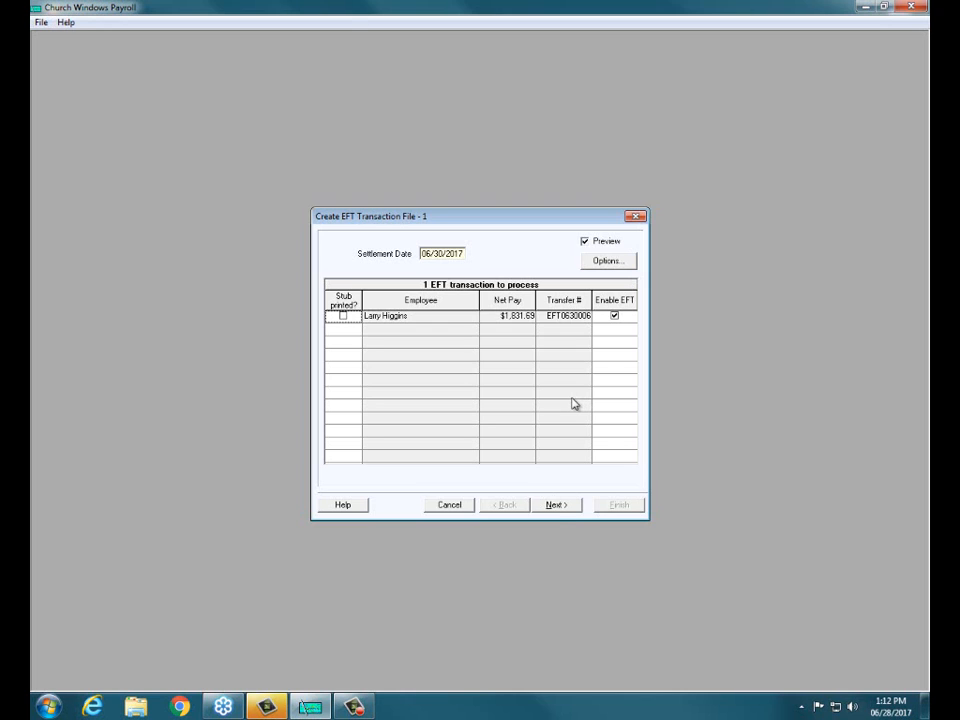
Step: Preview the EFT transaction entry for the 06/30/2017 settlement date and create the EFT transaction file
left_click(557, 505)
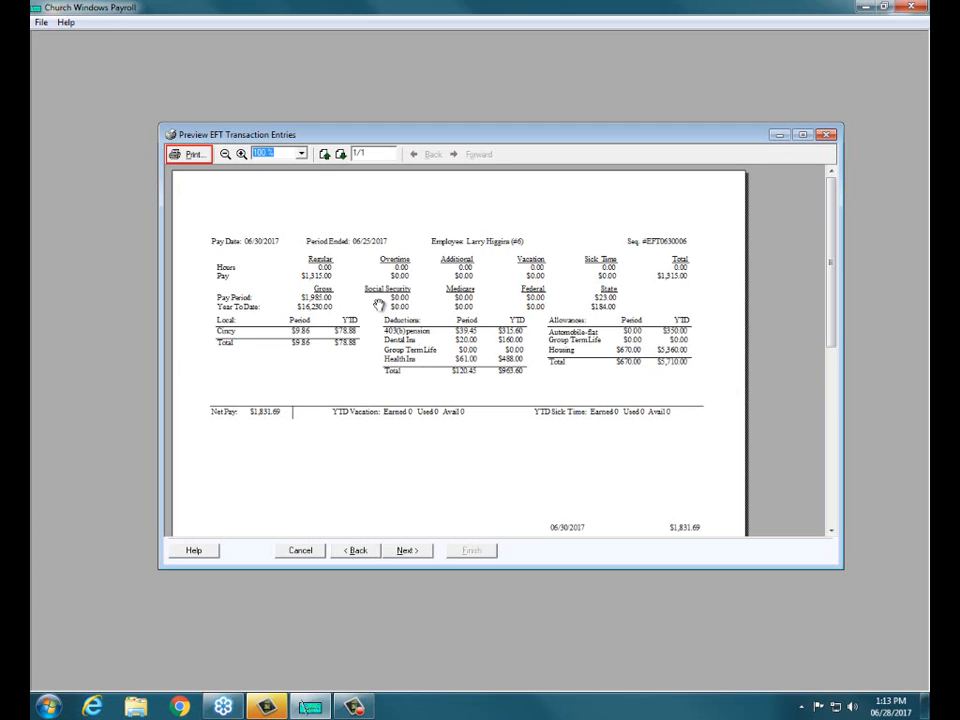
left_click(414, 557)
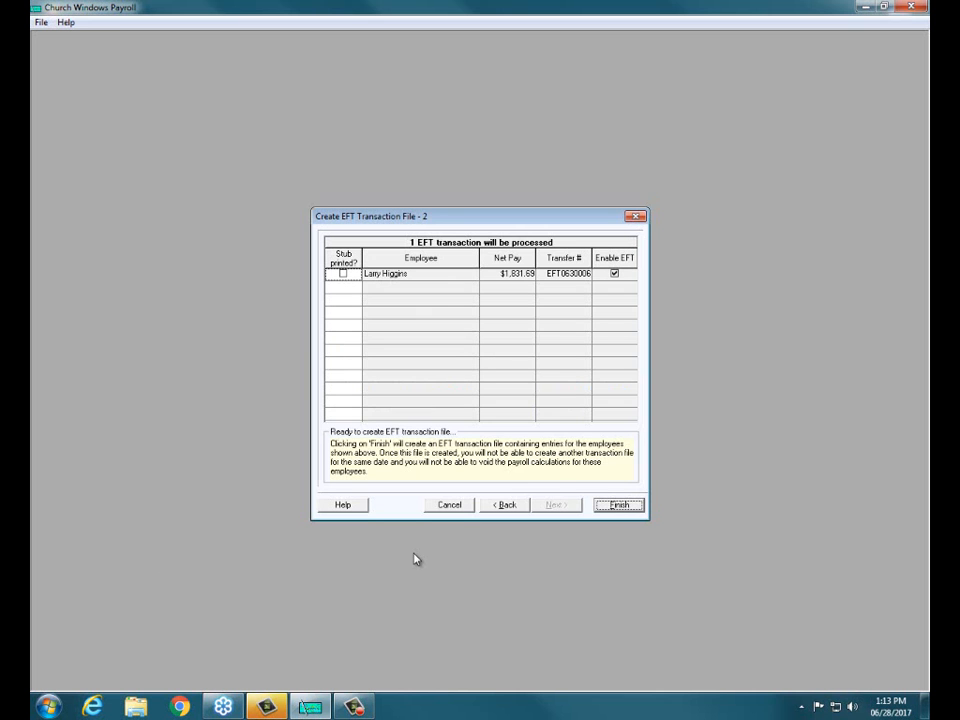
left_click(607, 508)
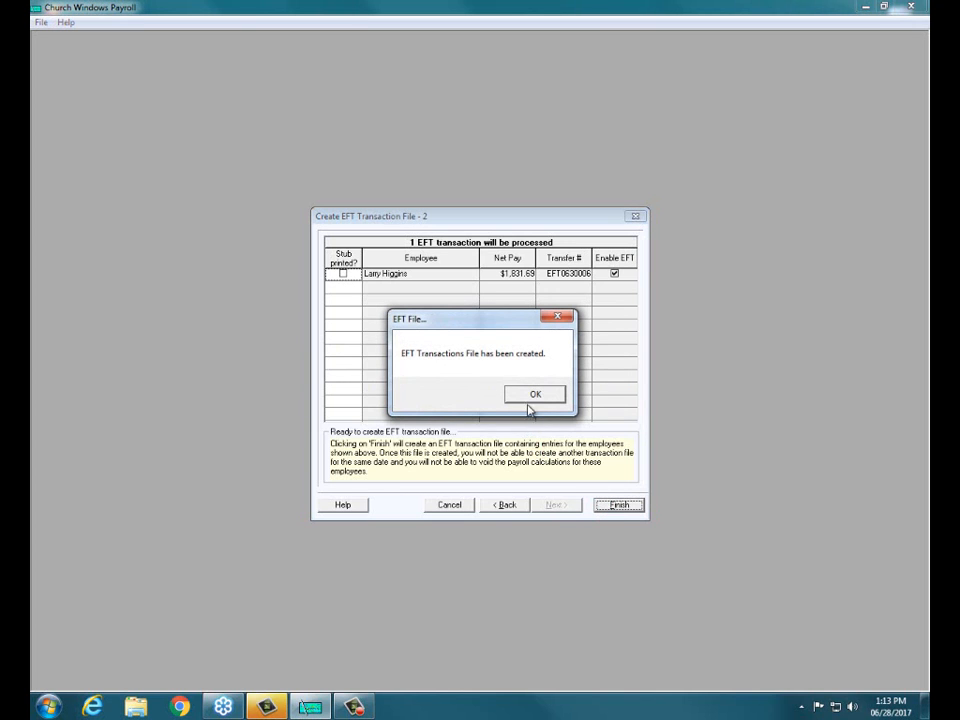
left_click(533, 395)
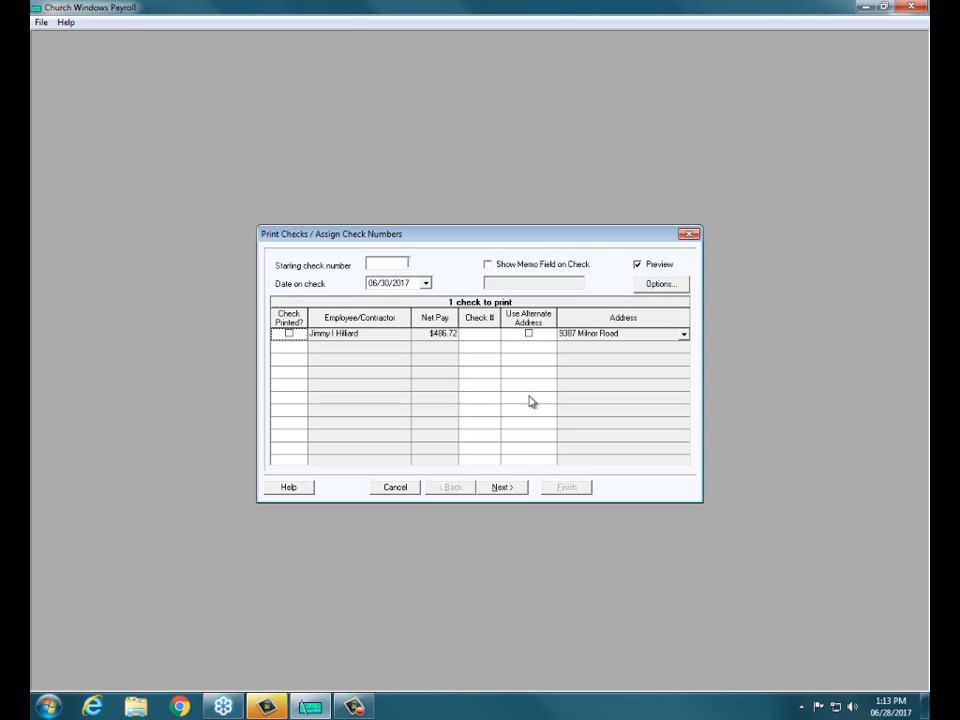
Step: Assign starting check number 123 and show the memo "Happy Summer Break" on the check
type("123")
key("Tab")
left_click(489, 266)
left_click(494, 285)
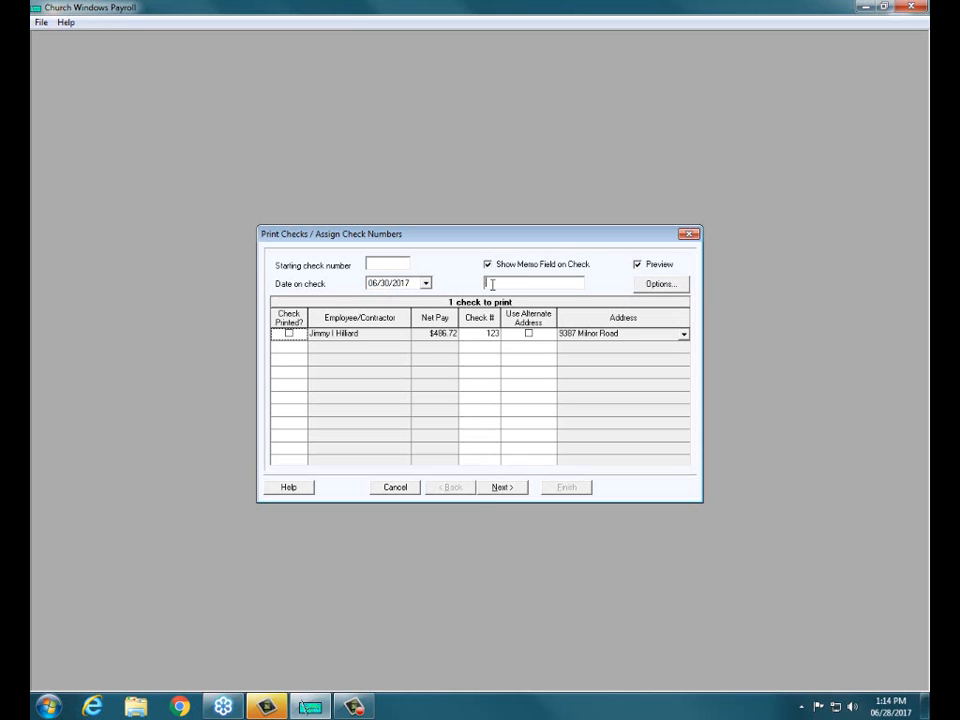
type("Happy Summer Break")
Step: Preview the payroll check in a maximized window, examining its stub, amount and memo
left_click(502, 487)
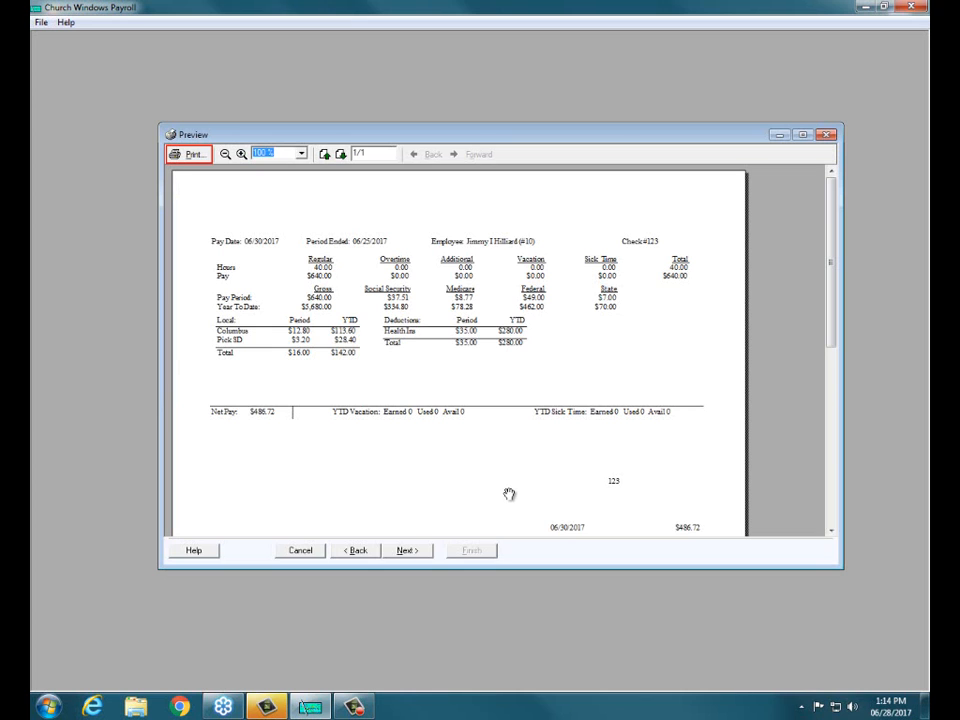
left_click(802, 134)
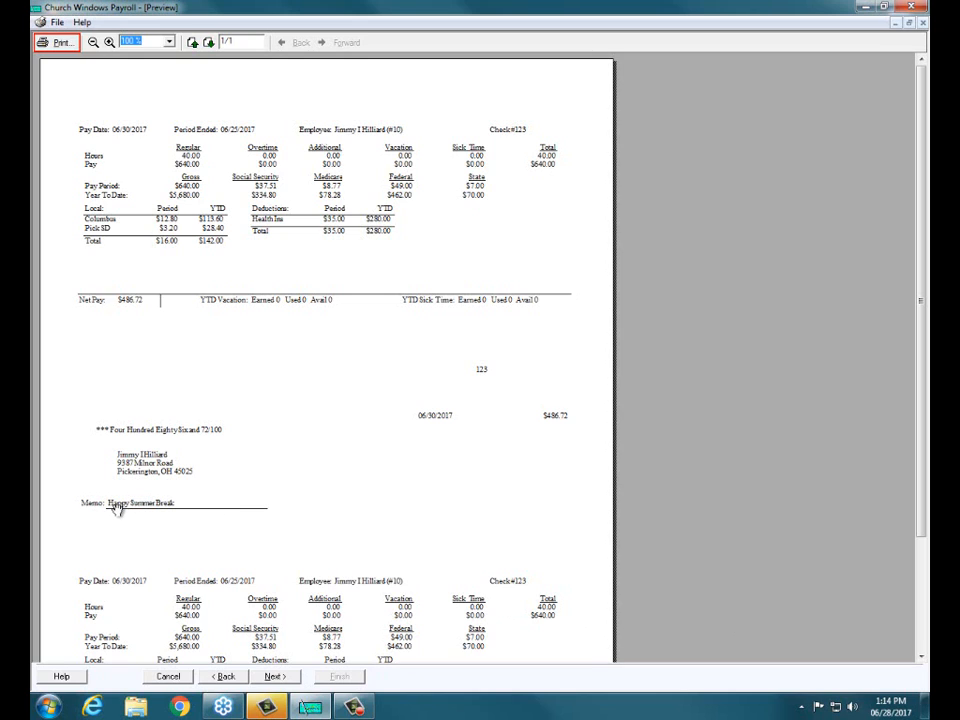
left_click(273, 677)
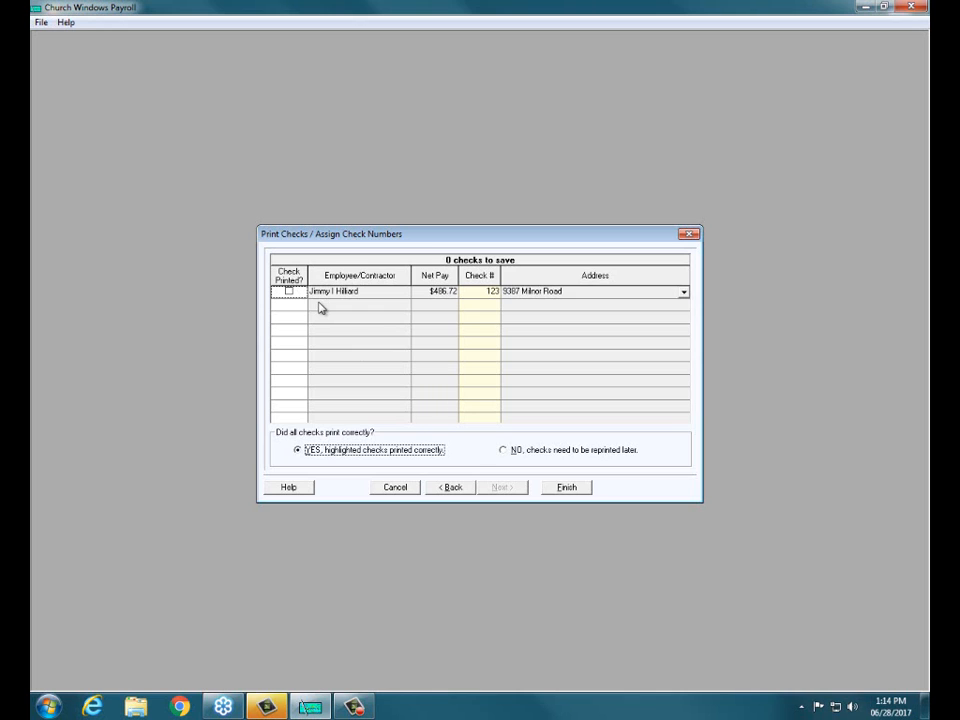
Step: Mark the employee's check as printed, confirm that the highlighted checks printed correctly, and finish assigning check numbers
left_click(289, 292)
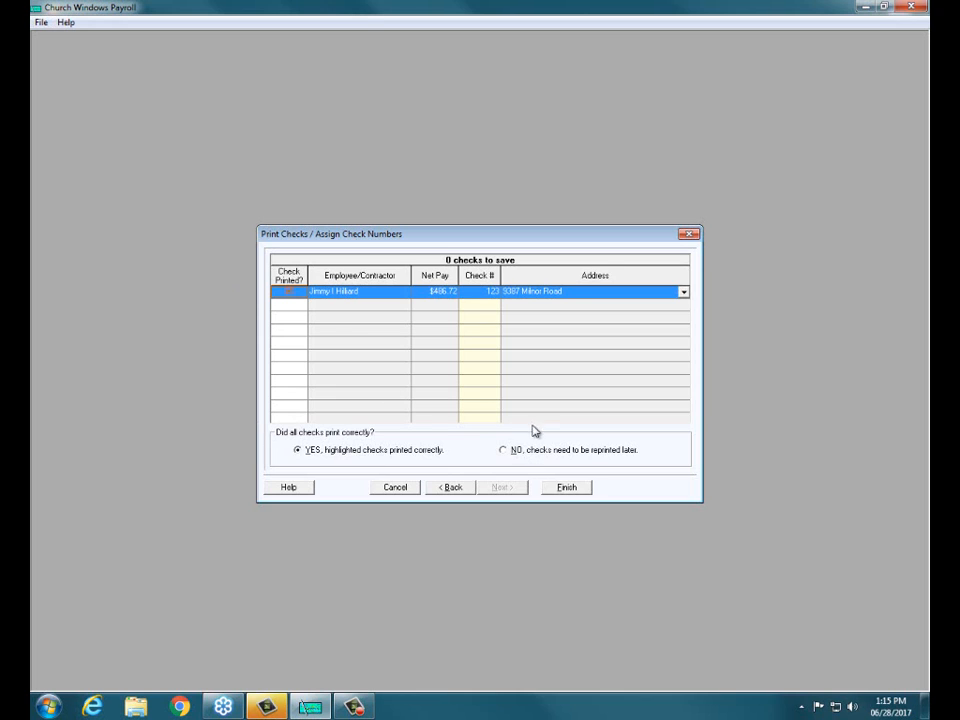
left_click(511, 451)
left_click(302, 454)
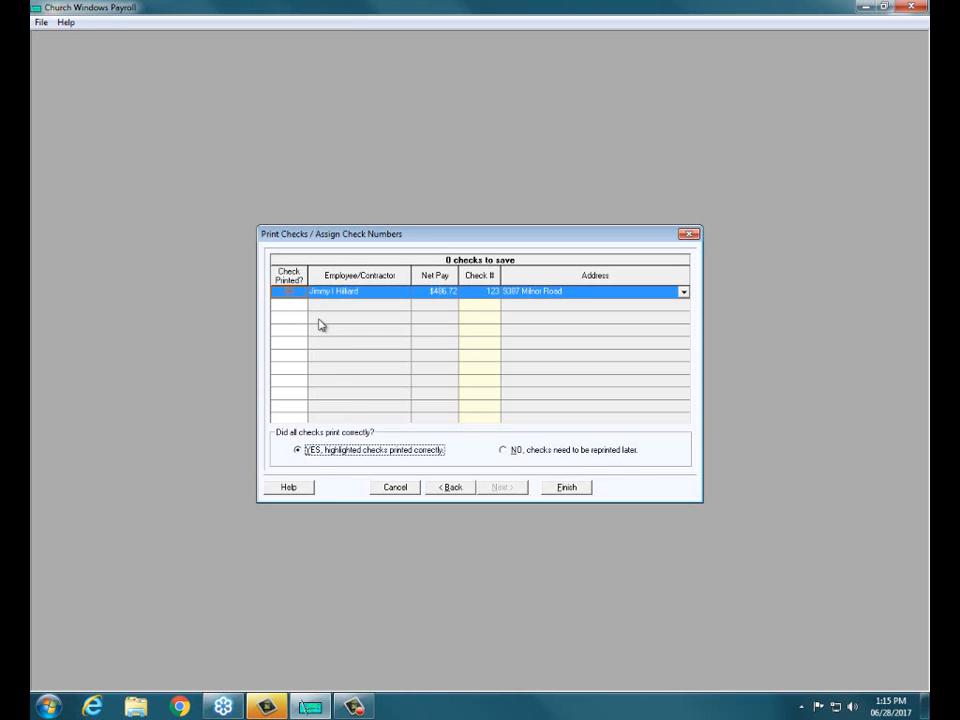
left_click(566, 487)
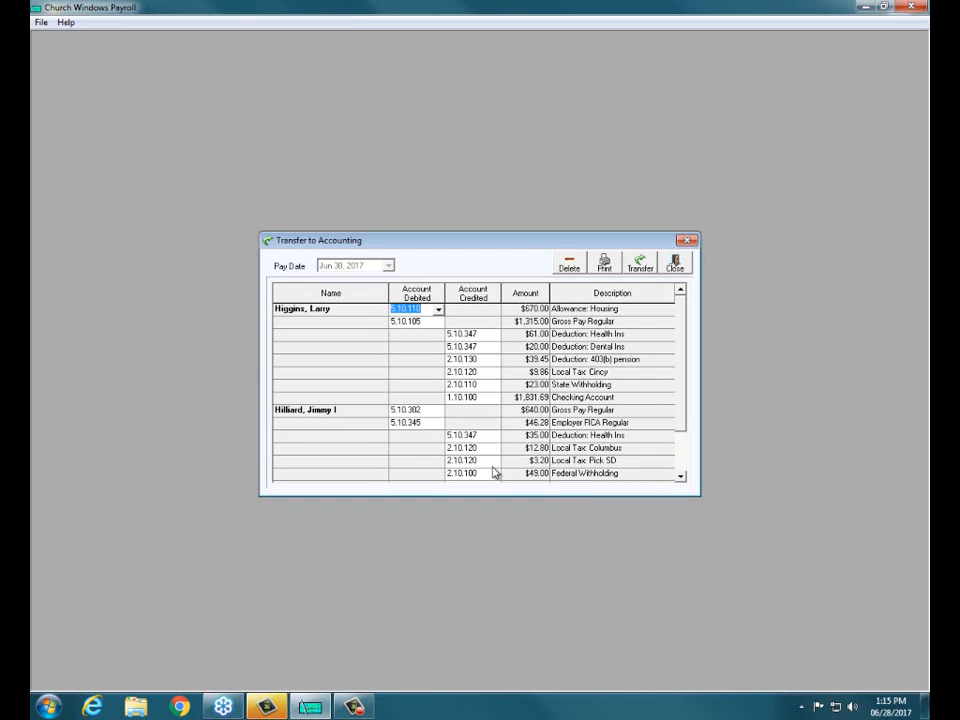
Step: Leave the accounting transfer, reopen it from the payroll functions, and transfer the Jun 30, 2017 entries to accounting
left_click(675, 266)
left_click(400, 442)
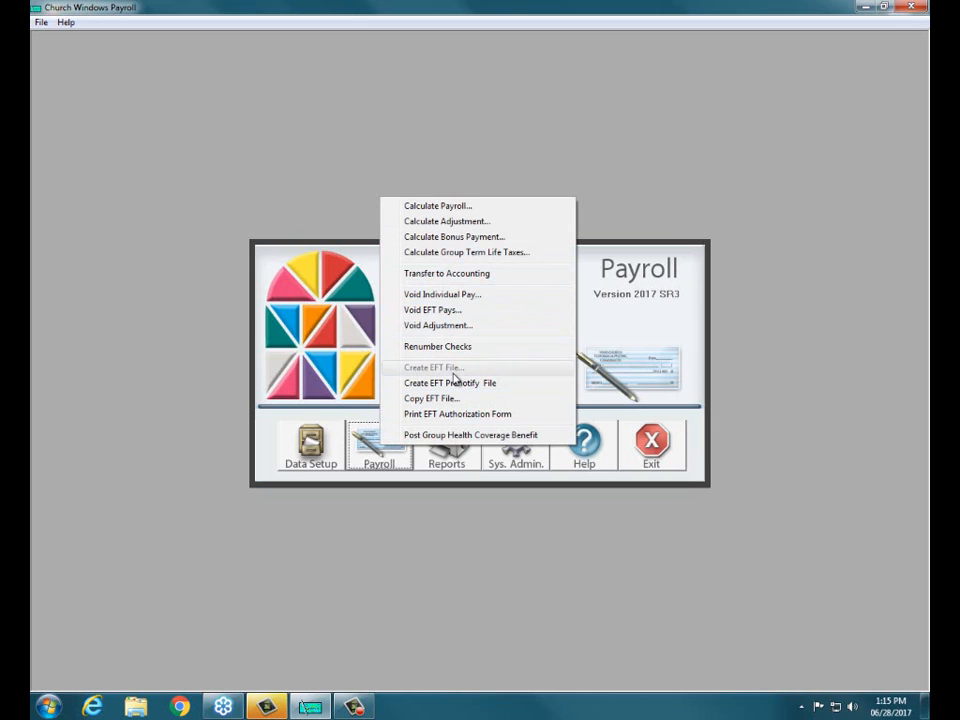
left_click(460, 273)
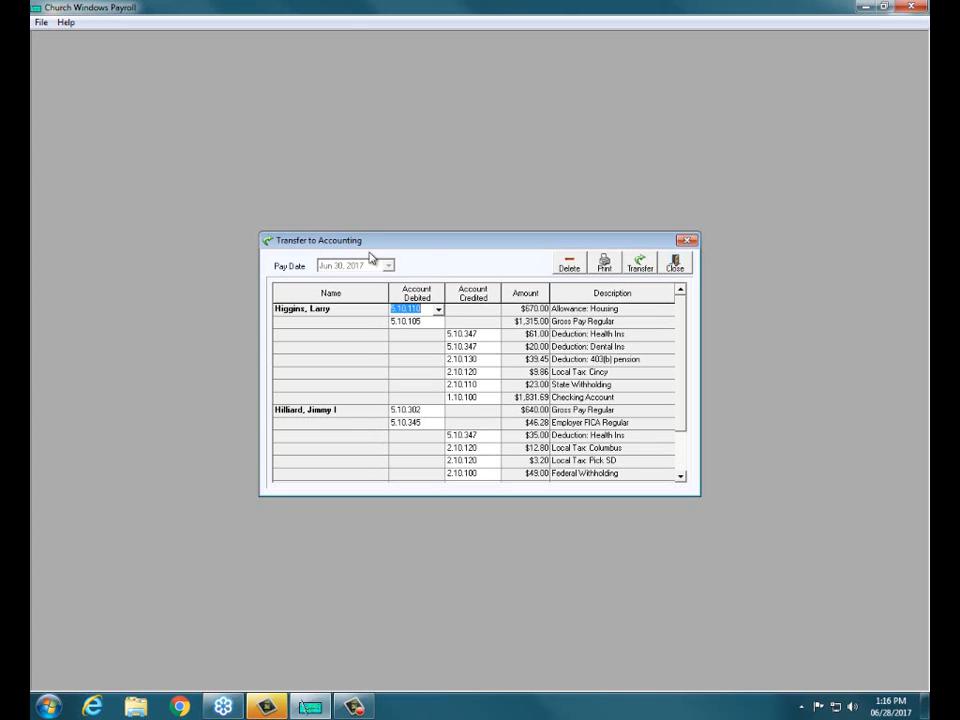
left_click(640, 262)
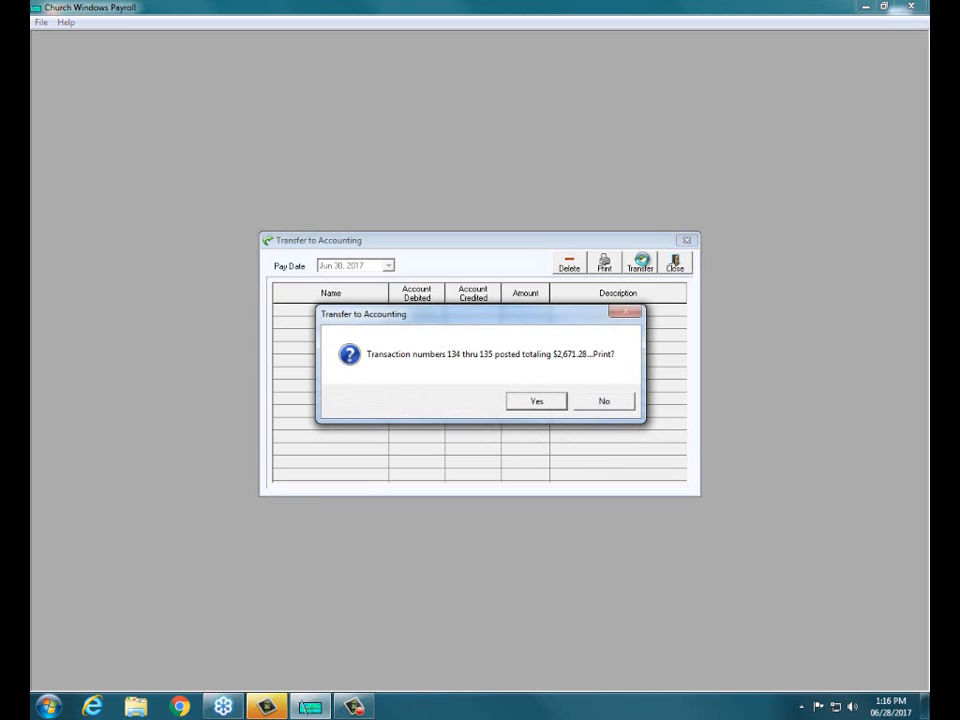
Step: Preview the Accounting Transfer Audit Report for the posted transactions in a maximized window, then finish it
left_click(537, 401)
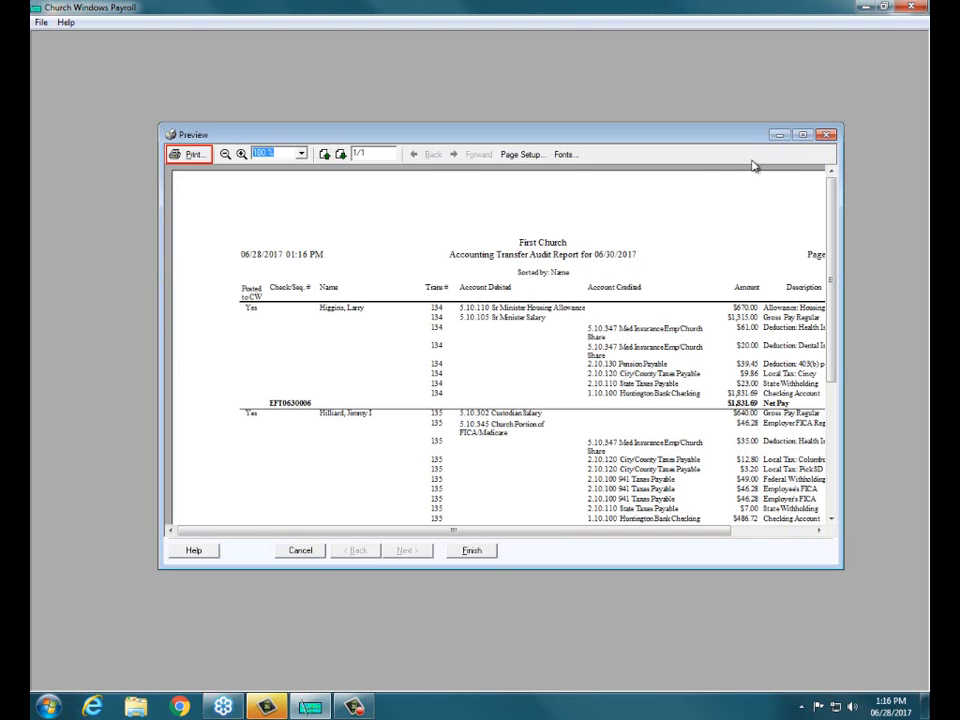
left_click(802, 135)
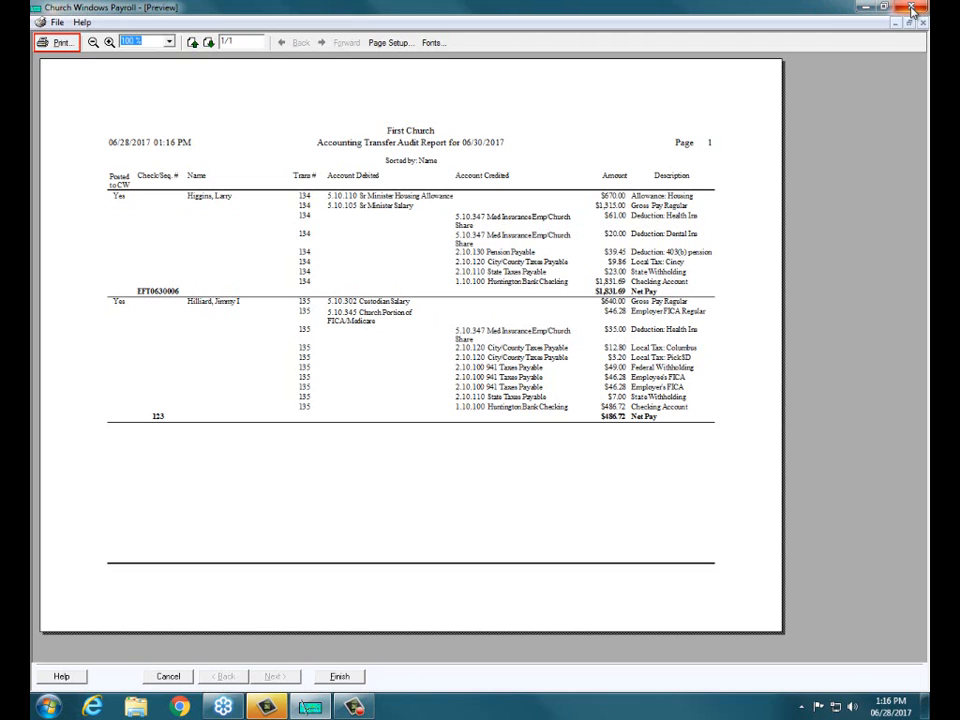
left_click(335, 679)
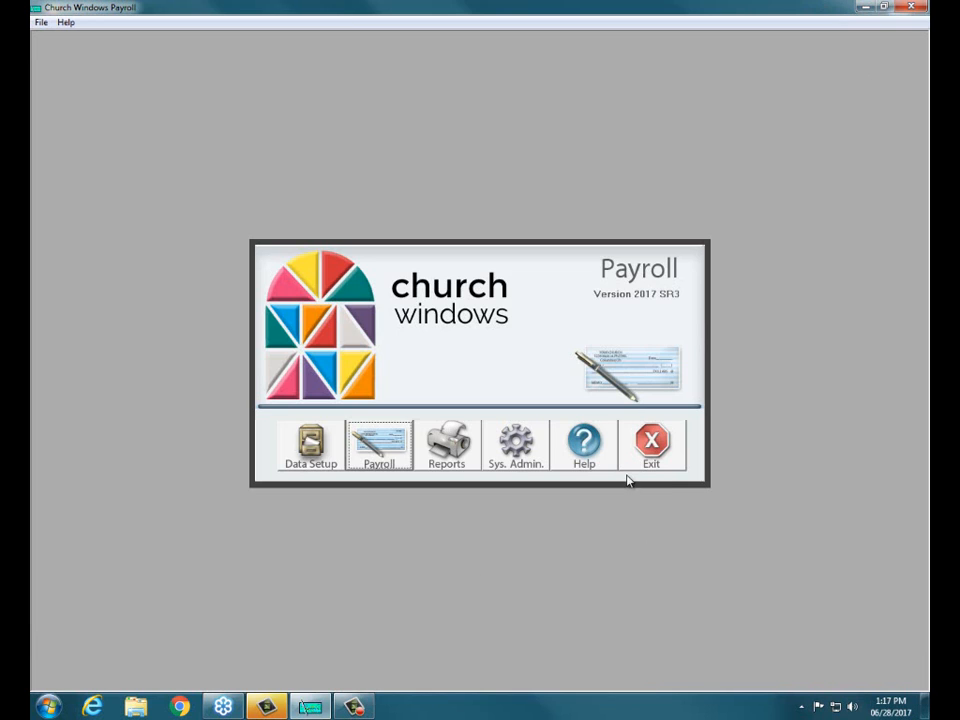
Step: Minimize the payroll program and launch the main Church Windows program from the desktop
left_click(861, 7)
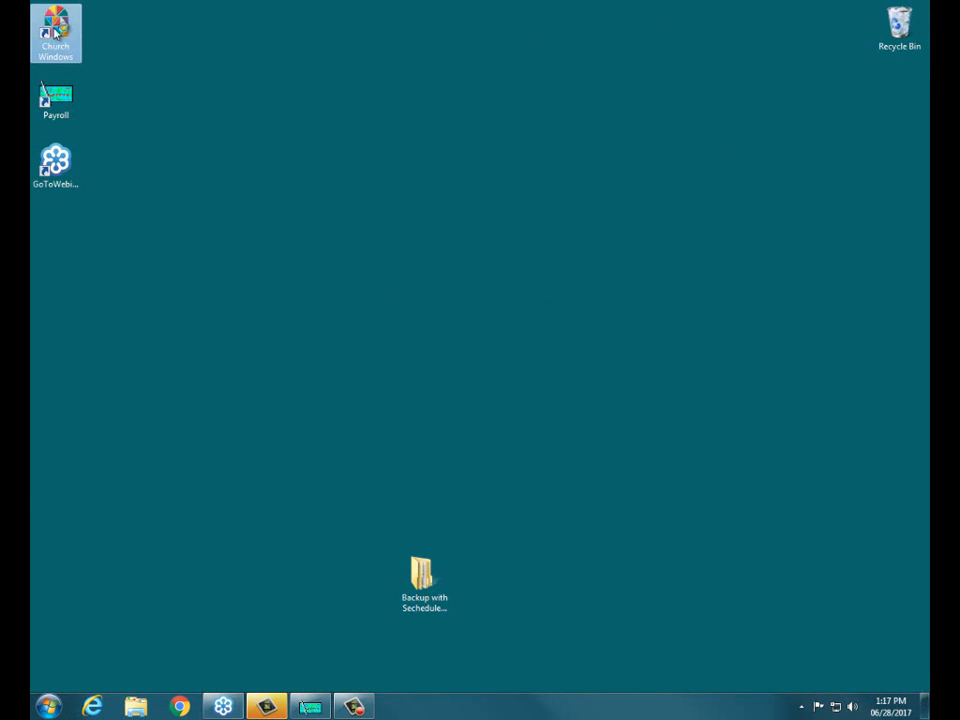
double_click(55, 33)
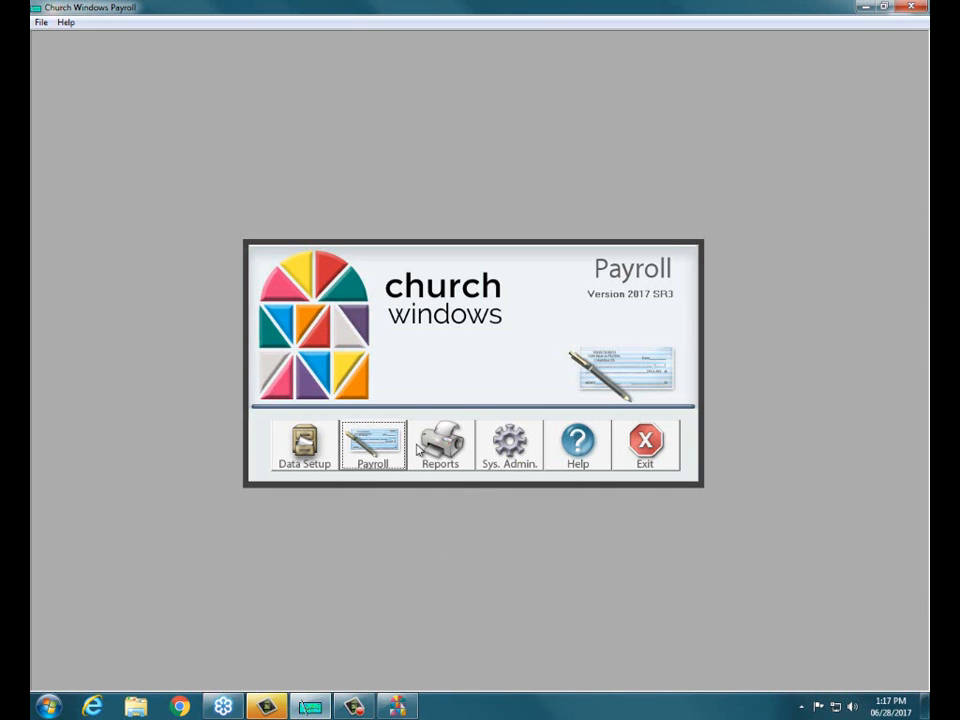
Step: Preview the Accounting Transfer Audit Report for all departments, processed Jun 30, 2017 and sorted by employee/contractor name
left_click(434, 450)
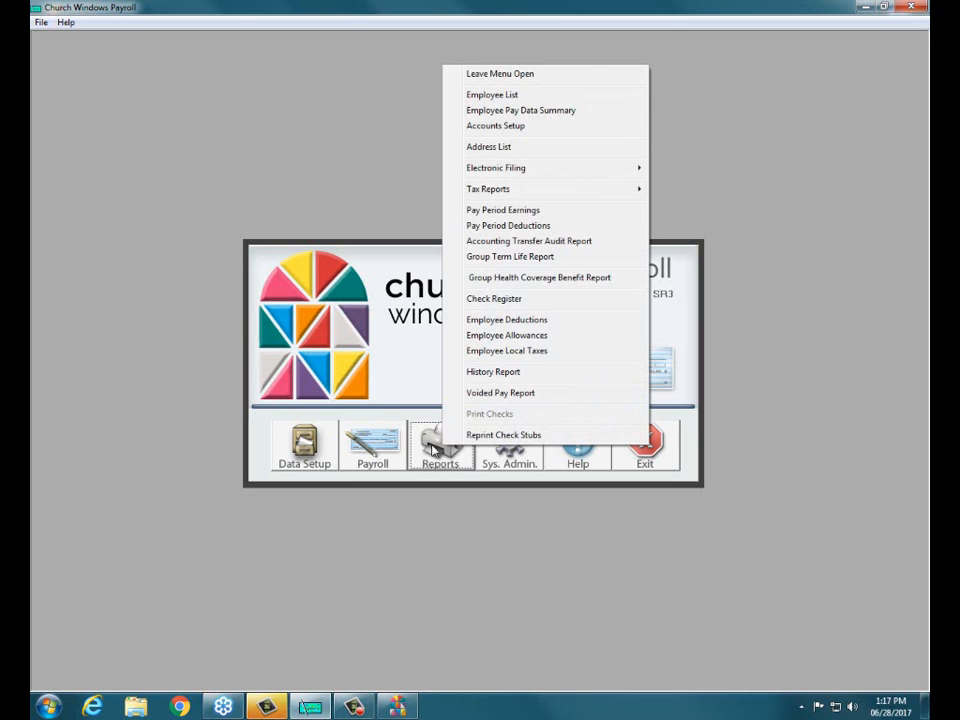
left_click(510, 241)
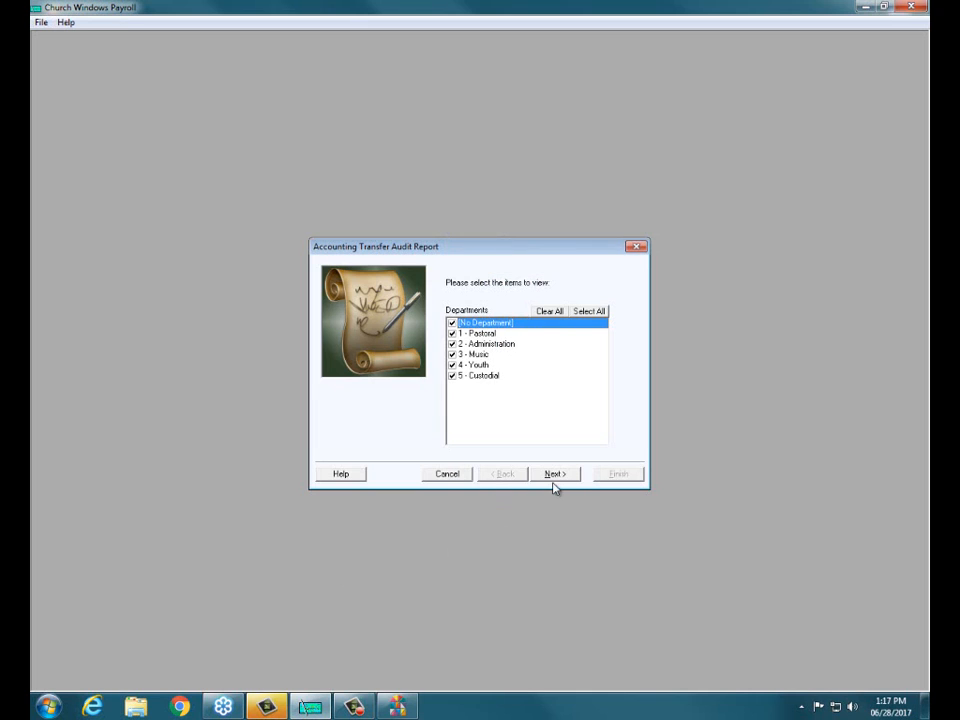
left_click(541, 313)
left_click(585, 311)
left_click(551, 474)
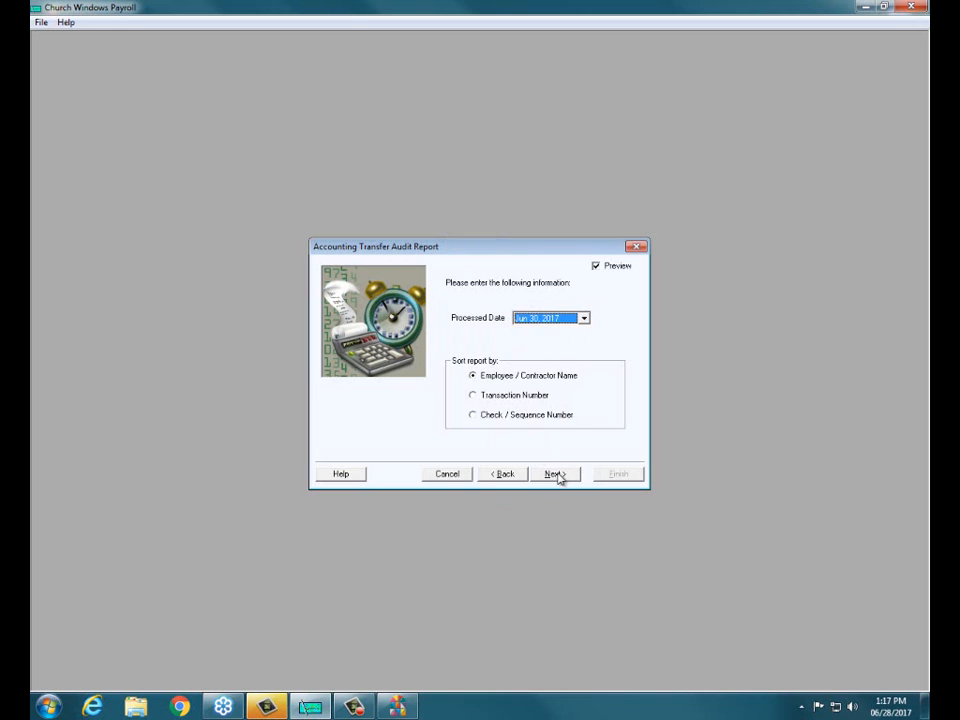
left_click(557, 474)
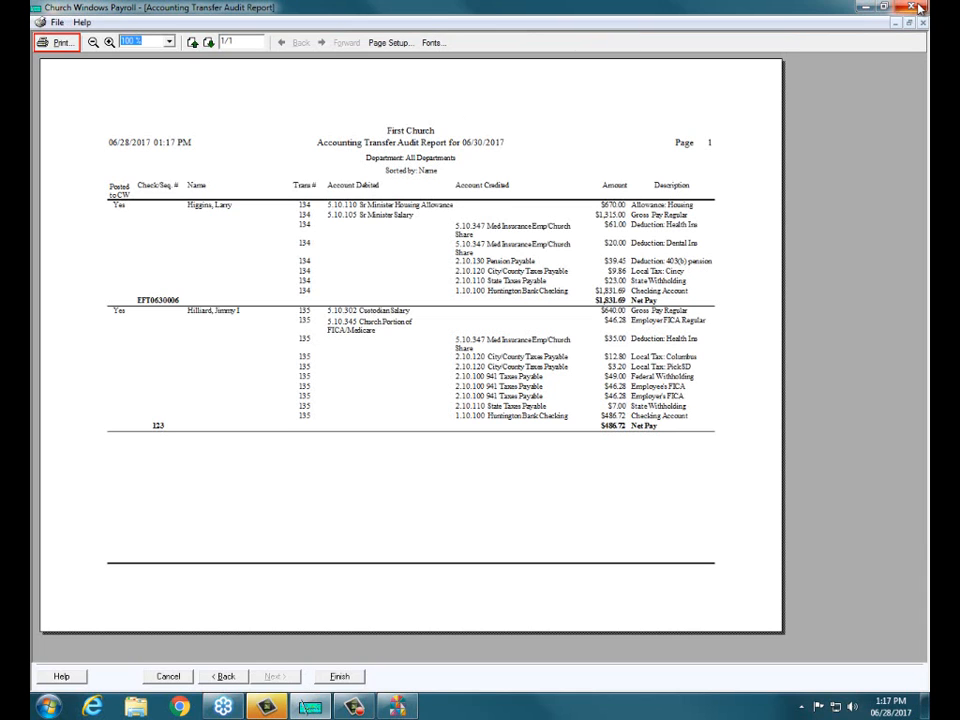
left_click(338, 676)
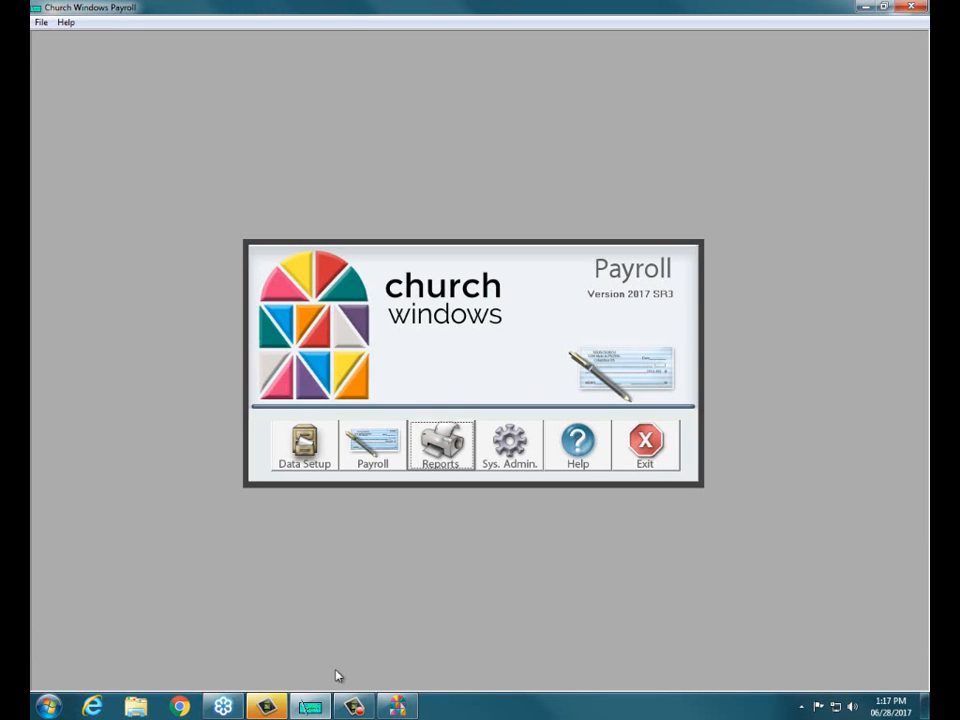
Step: Switch to the main Church Windows program and open its Accounting module
left_click(397, 706)
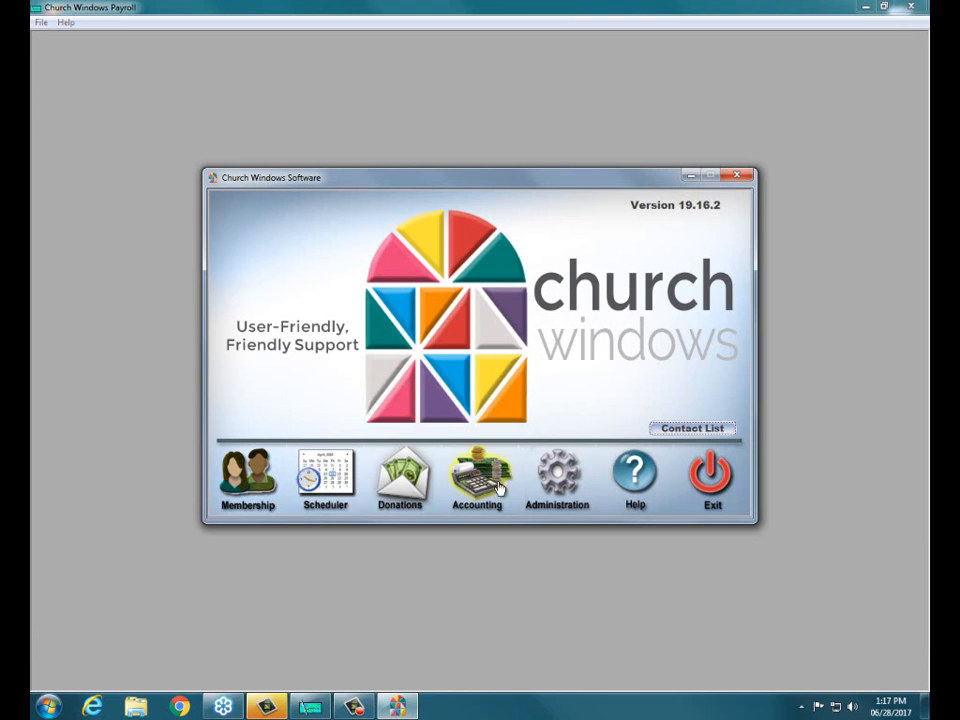
left_click(463, 486)
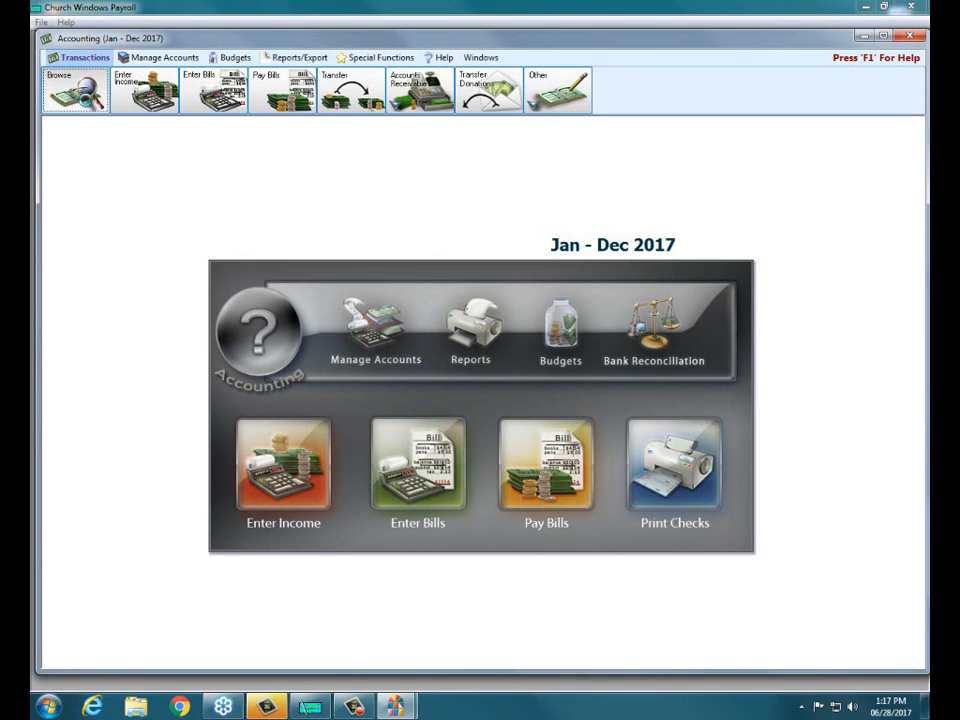
Step: Browse the 2017 accounting transactions and examine the 06/30/2017 payroll entries, transactions 134 and 135
left_click(64, 78)
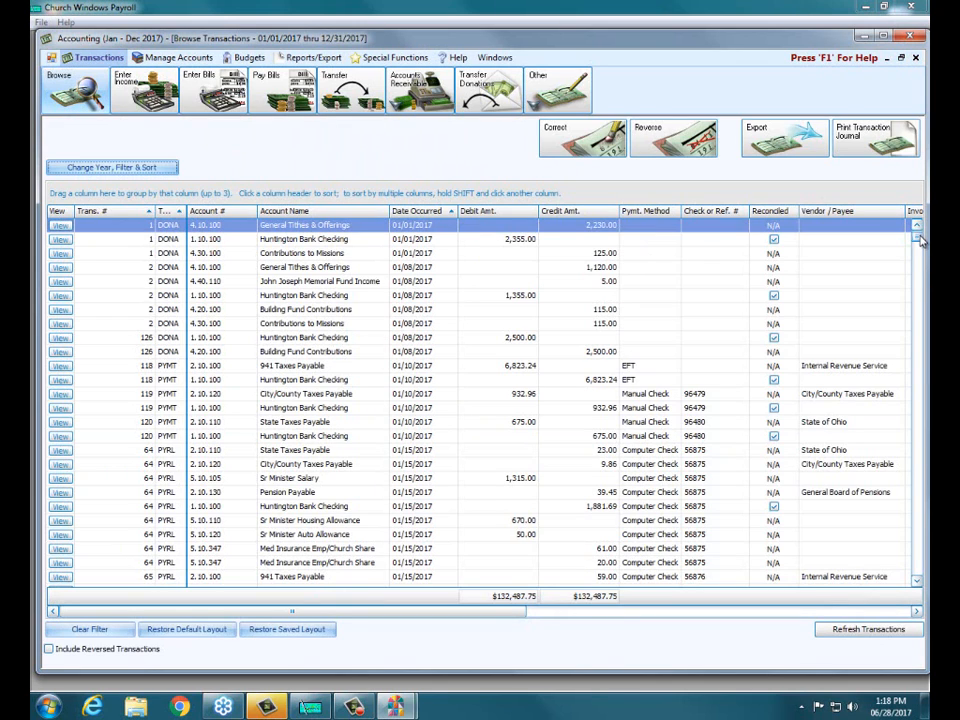
left_click_drag(921, 238, 916, 570)
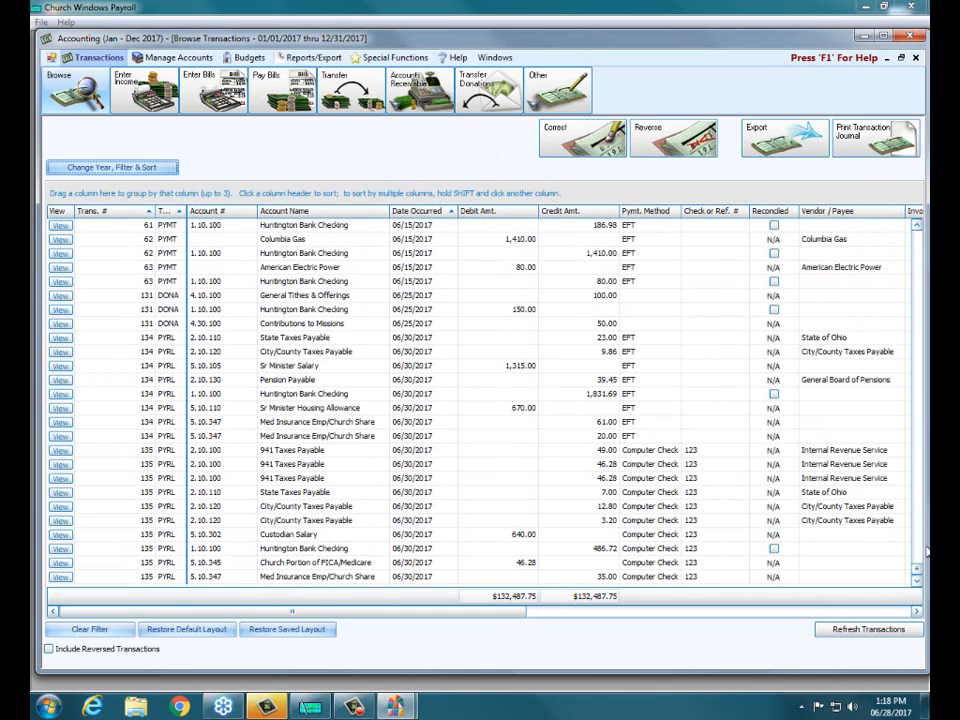
left_click(113, 341)
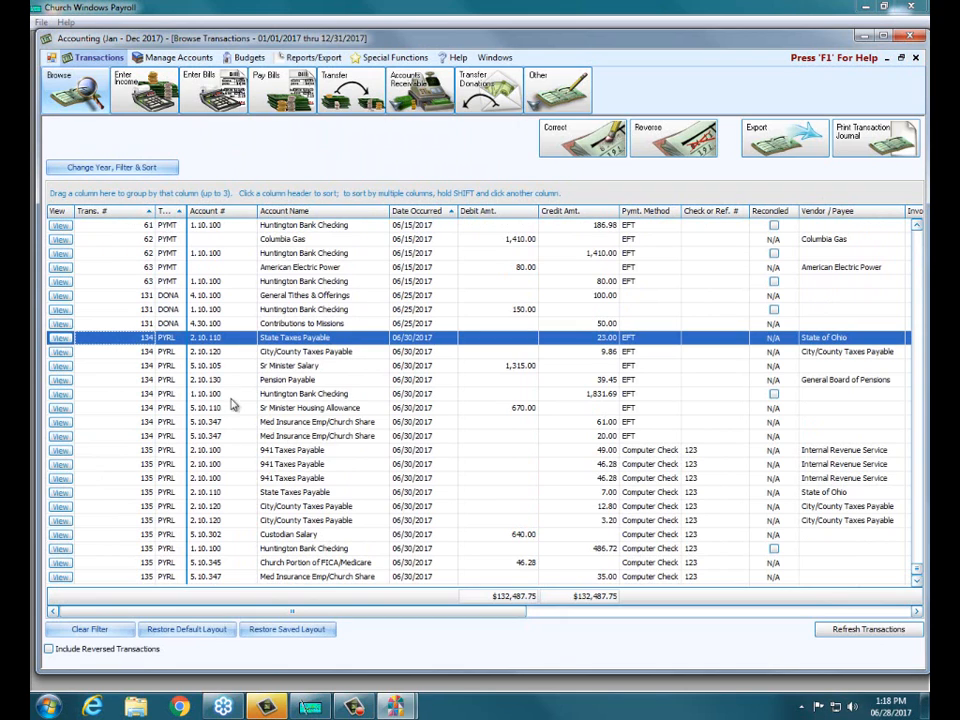
left_click(118, 452)
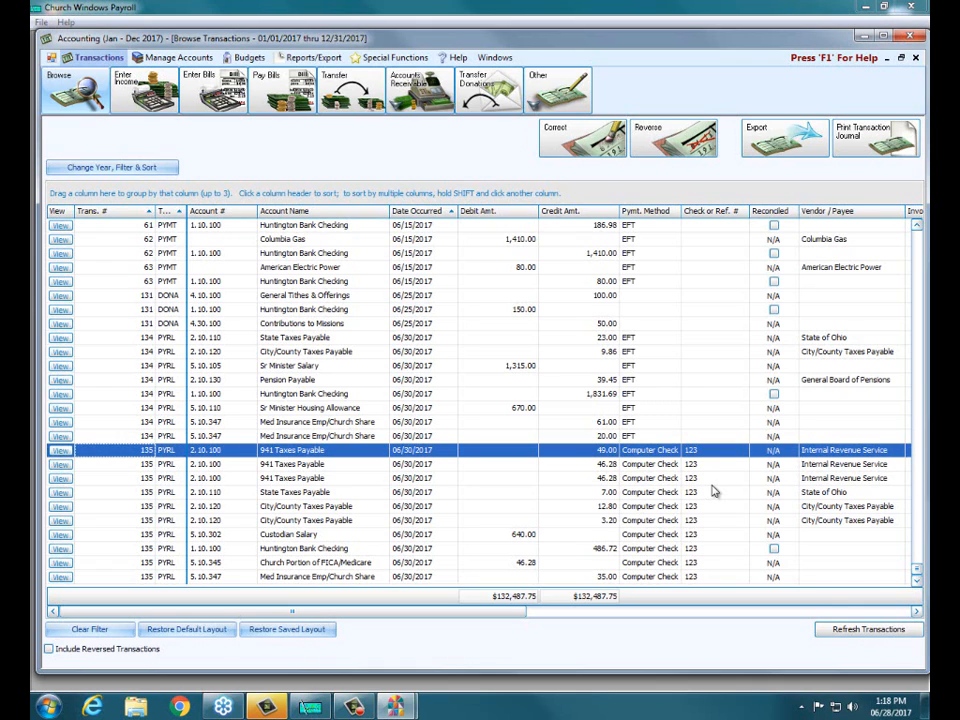
Step: Close the transaction browser and Accounting, and exit both the main Church Windows program and the payroll program
left_click(915, 60)
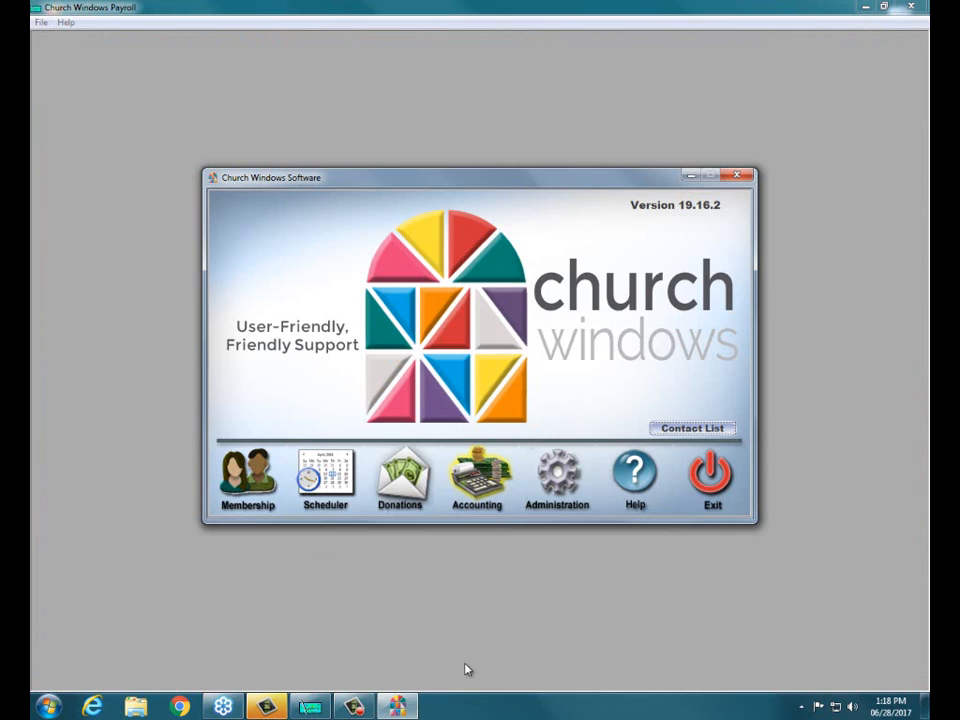
left_click(724, 478)
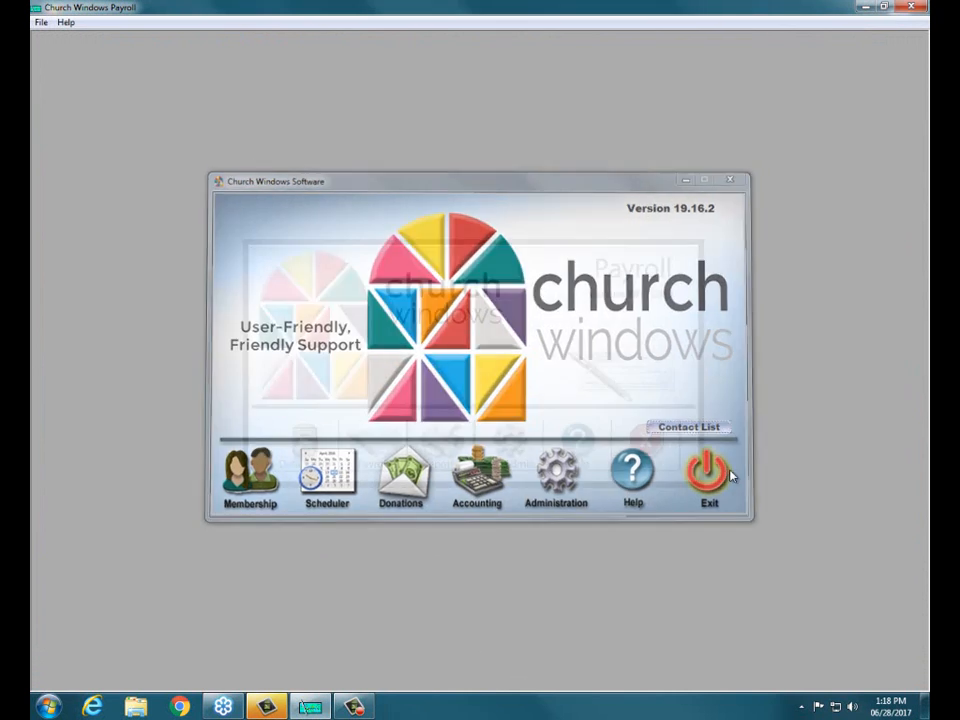
left_click(652, 446)
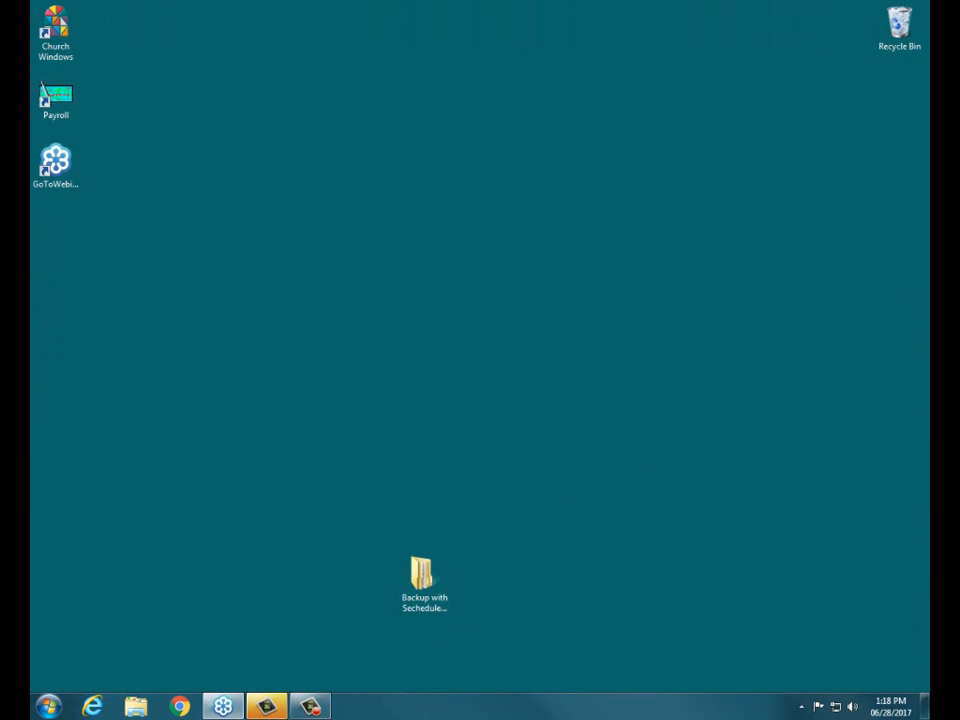
Step: Switch to Internet Explorer, open the Training Workbooks page on churchwindows.com, and review the listed workbooks down to the Payroll section
left_click(92, 707)
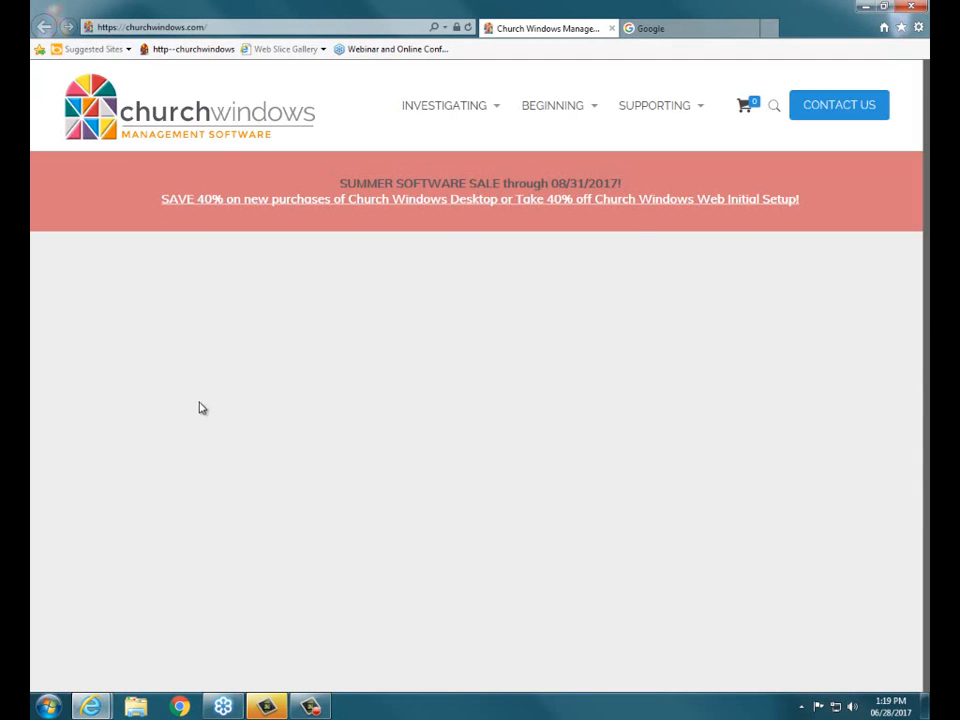
mouse_move(587, 120)
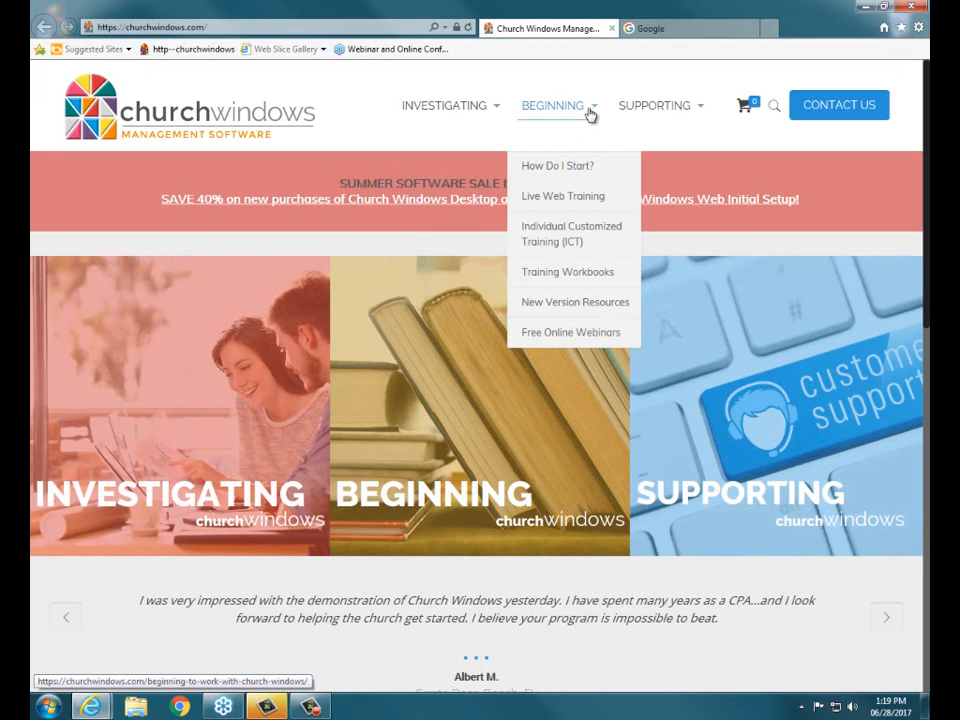
left_click(602, 271)
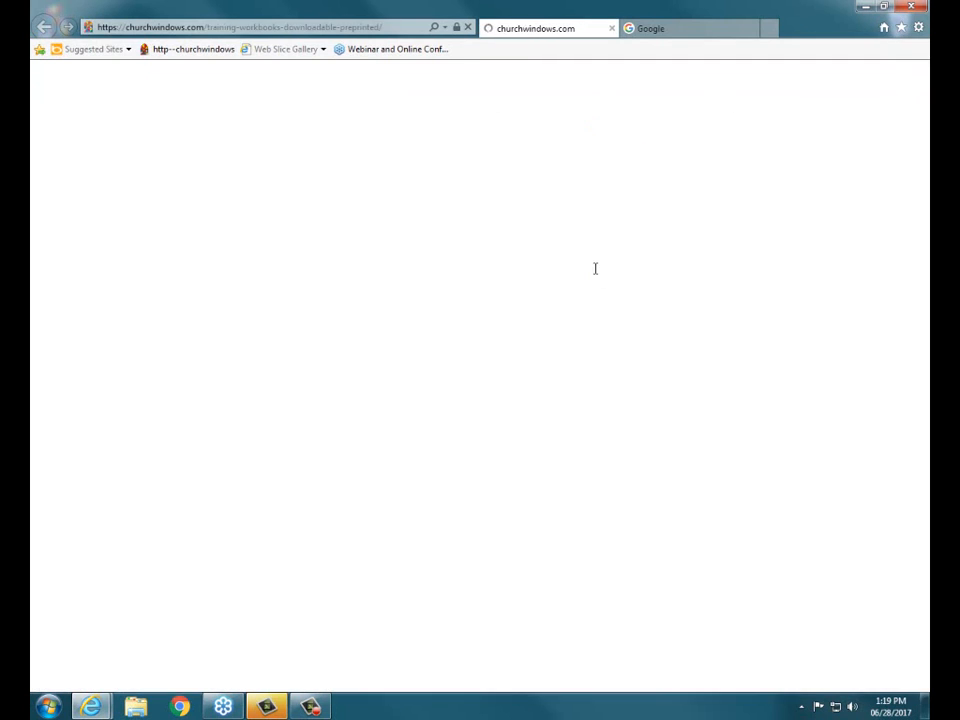
scroll(596, 270, "down", 12)
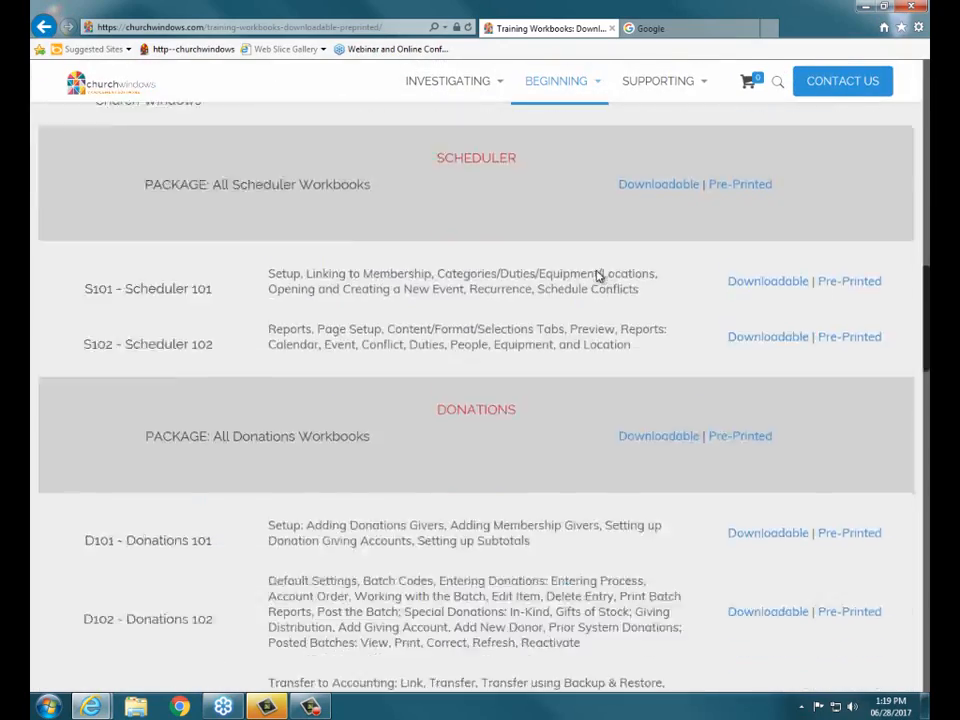
scroll(597, 276, "down", 10)
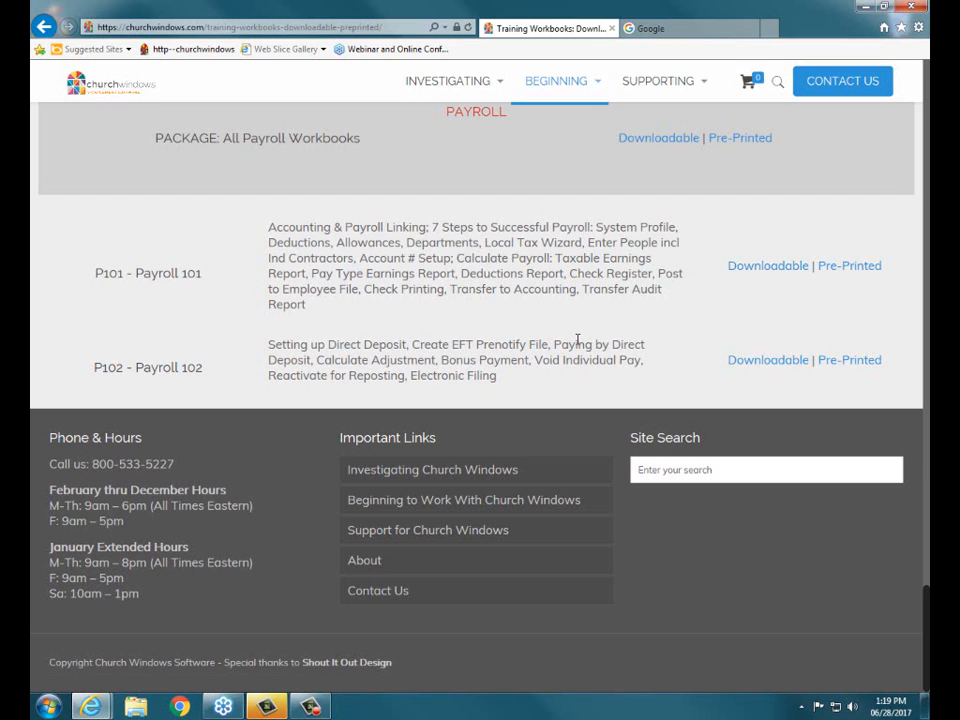
scroll(572, 335, "up", 10)
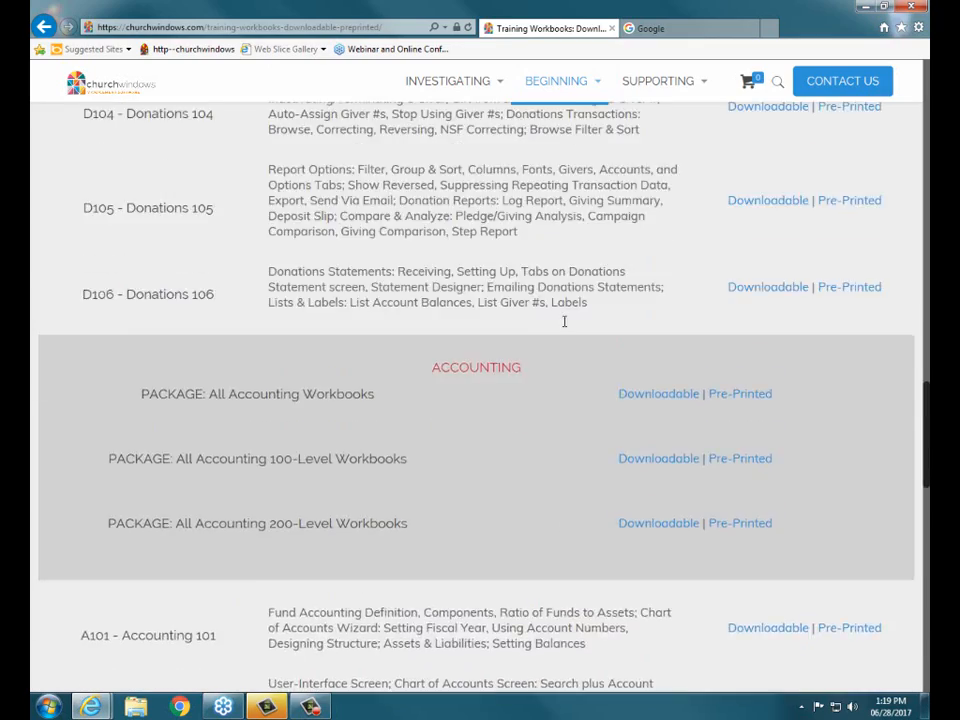
scroll(564, 321, "up", 15)
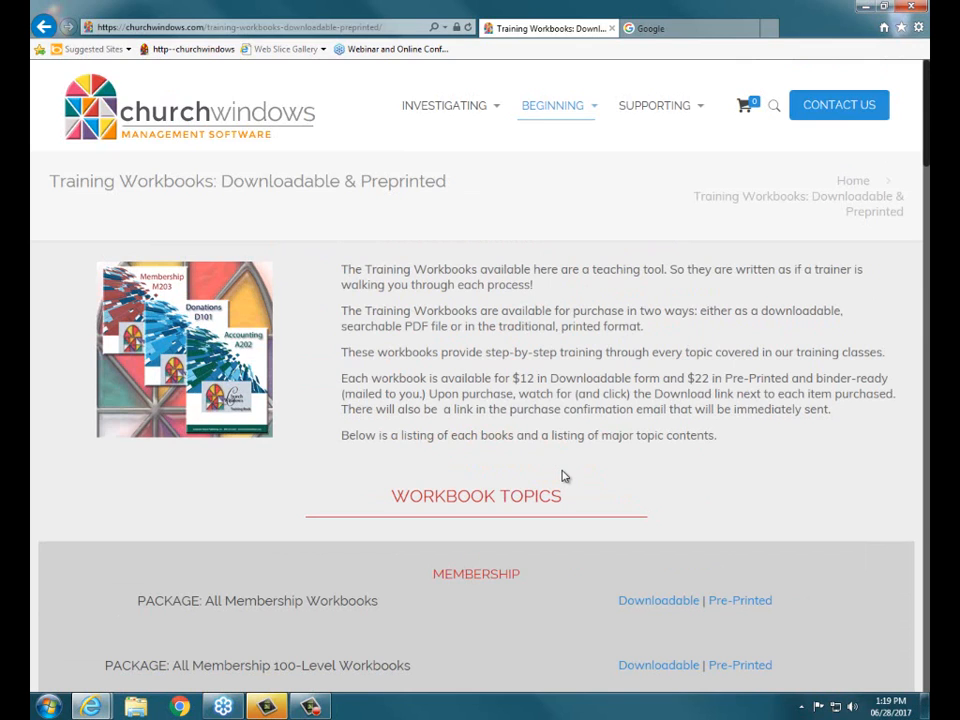
Step: Search the Church Windows website for "calculate payroll"
left_click(776, 108)
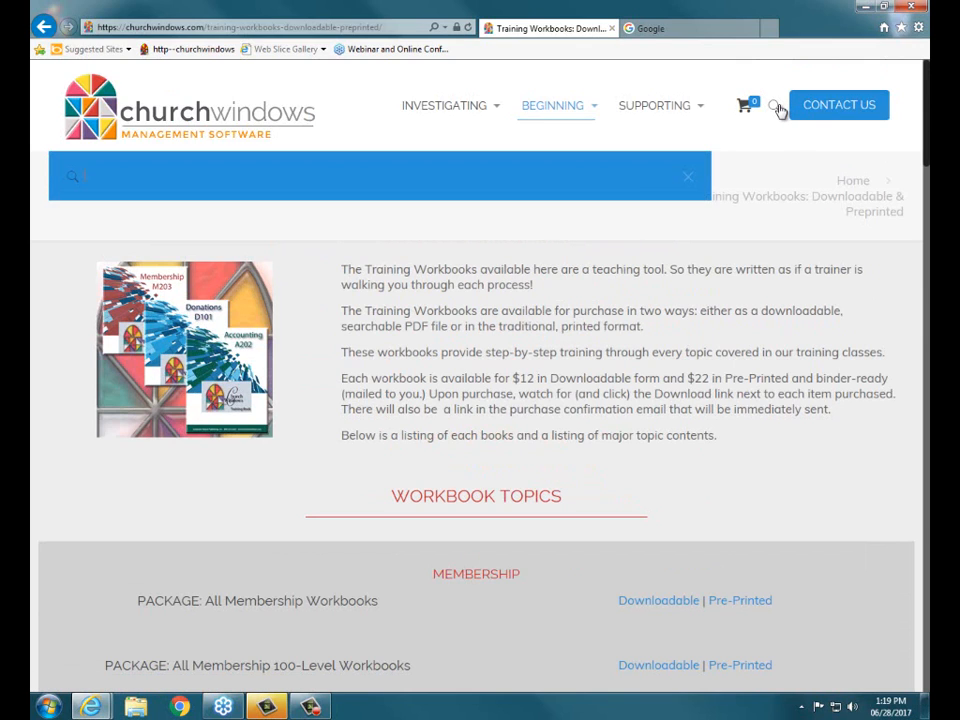
type("calculate payroll")
key("Return")
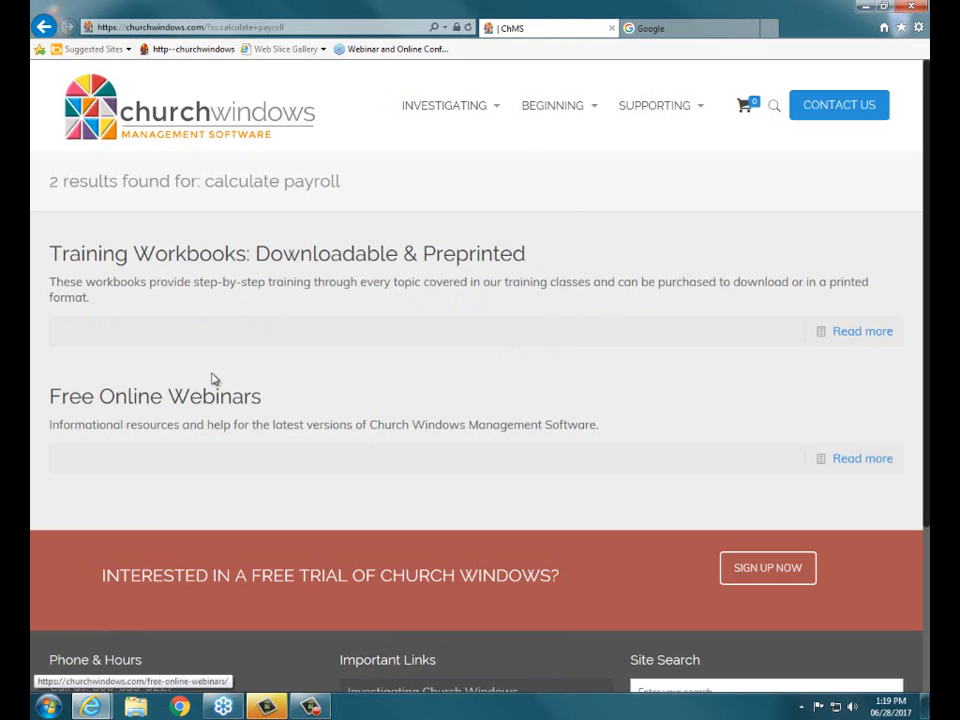
Step: Search the Church Windows website for "payroll" and look through the first page of results
left_click(775, 110)
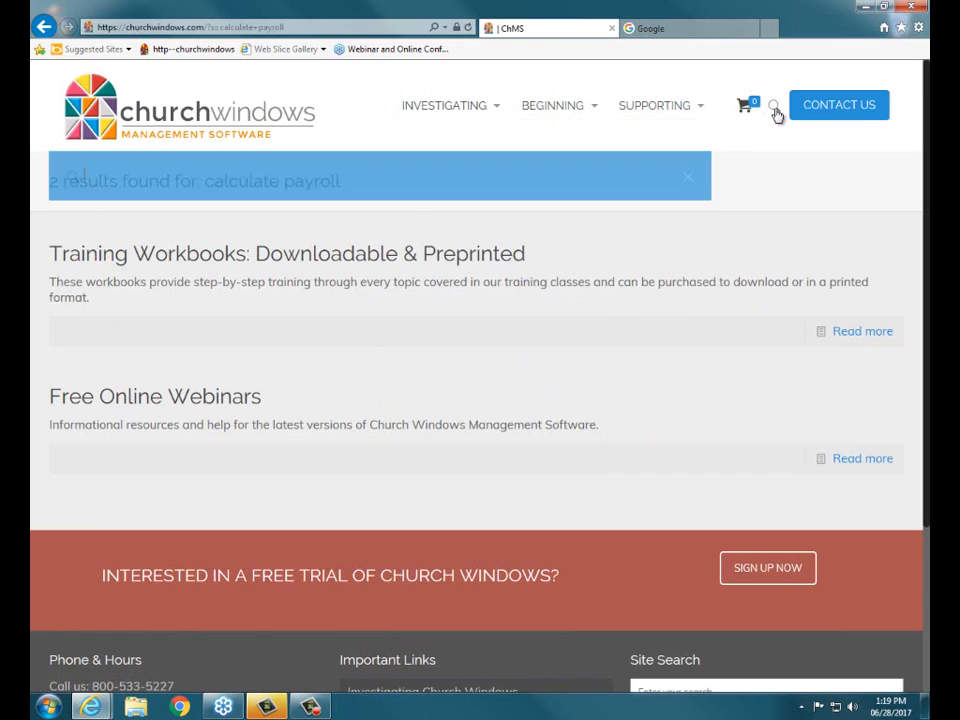
type("payroll")
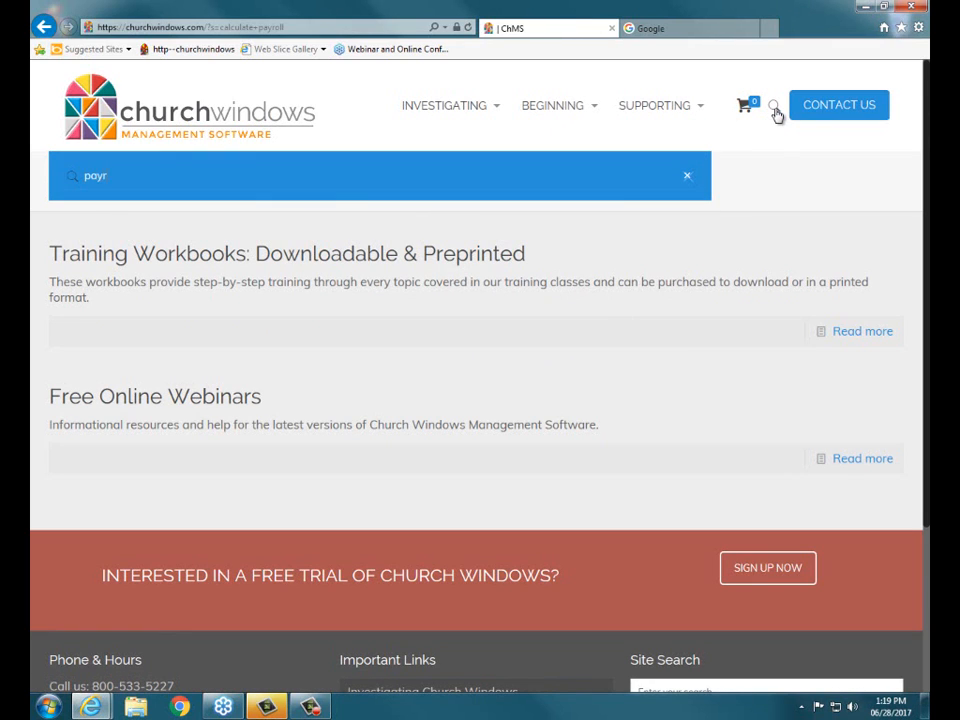
key("Return")
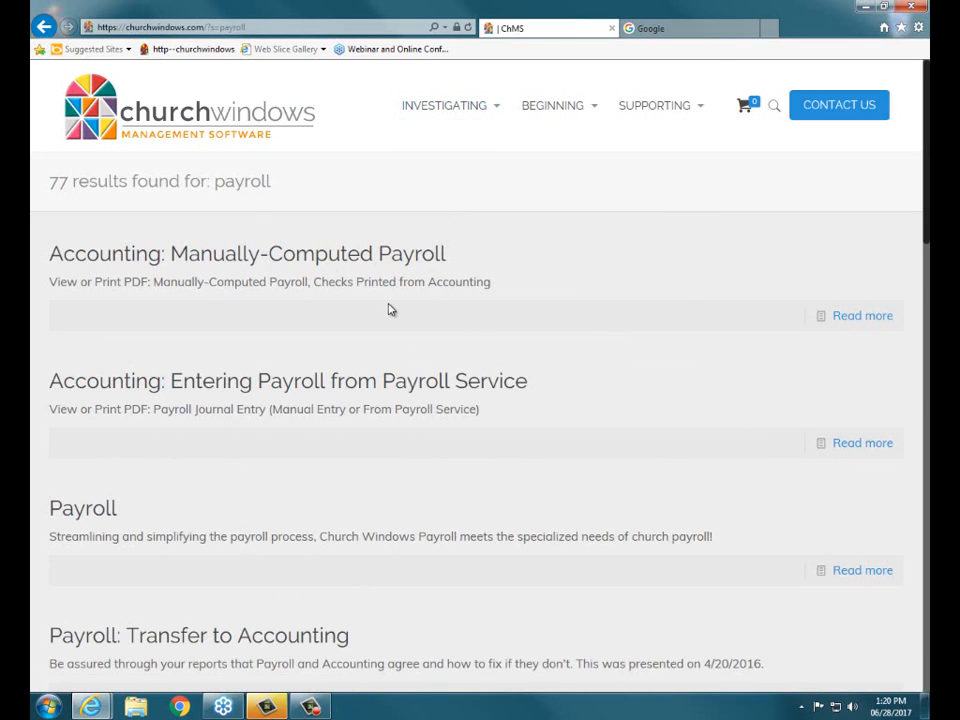
scroll(320, 281, "down", 4)
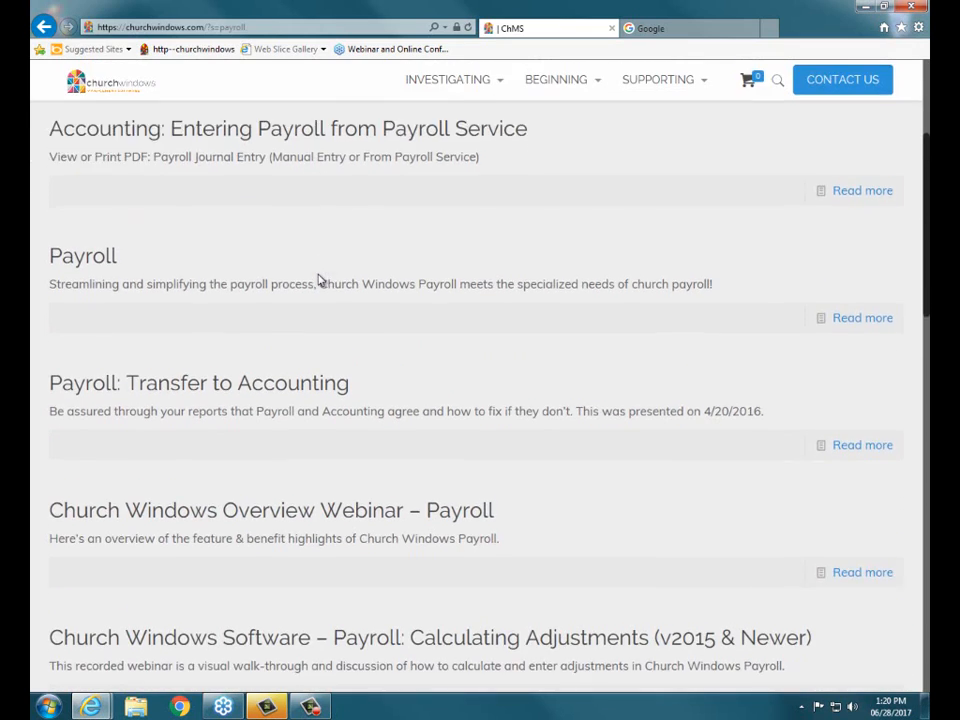
scroll(338, 283, "down", 2)
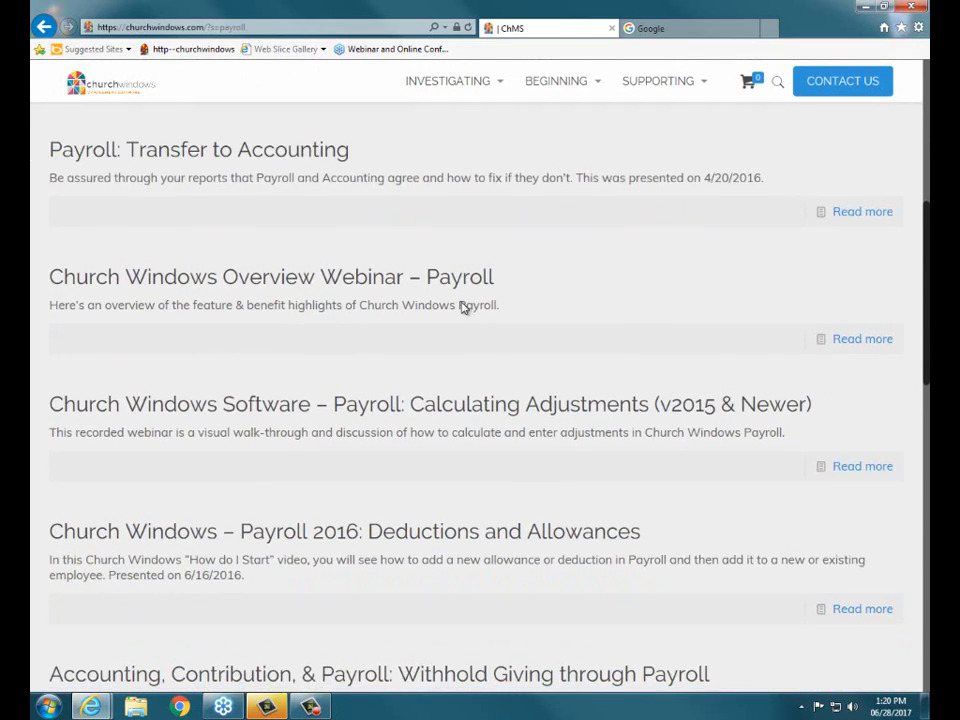
scroll(350, 323, "down", 3)
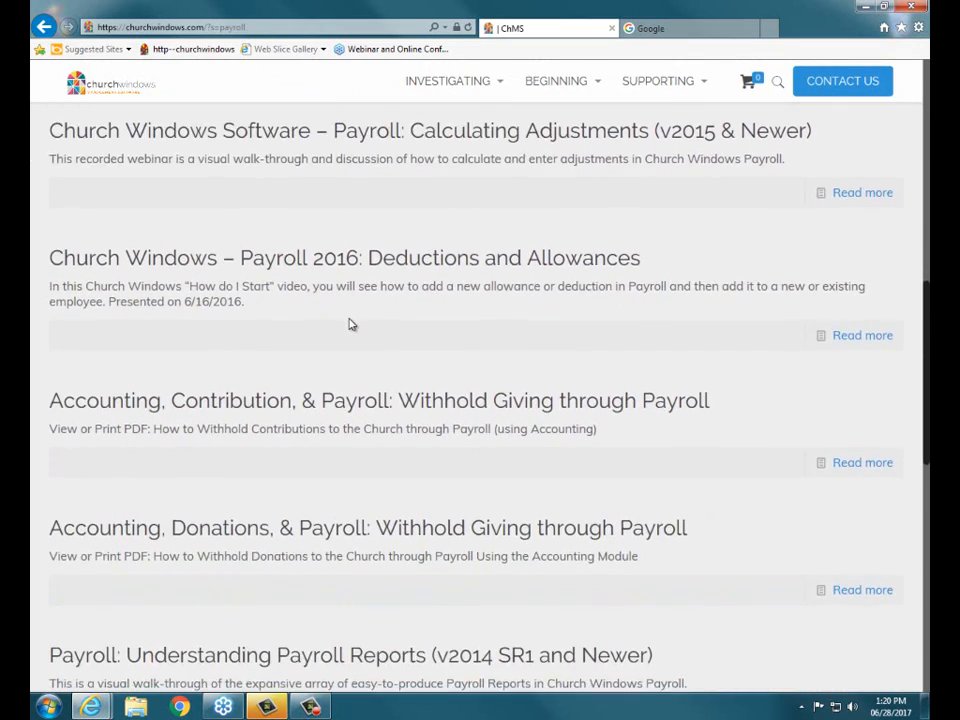
scroll(351, 324, "down", 3)
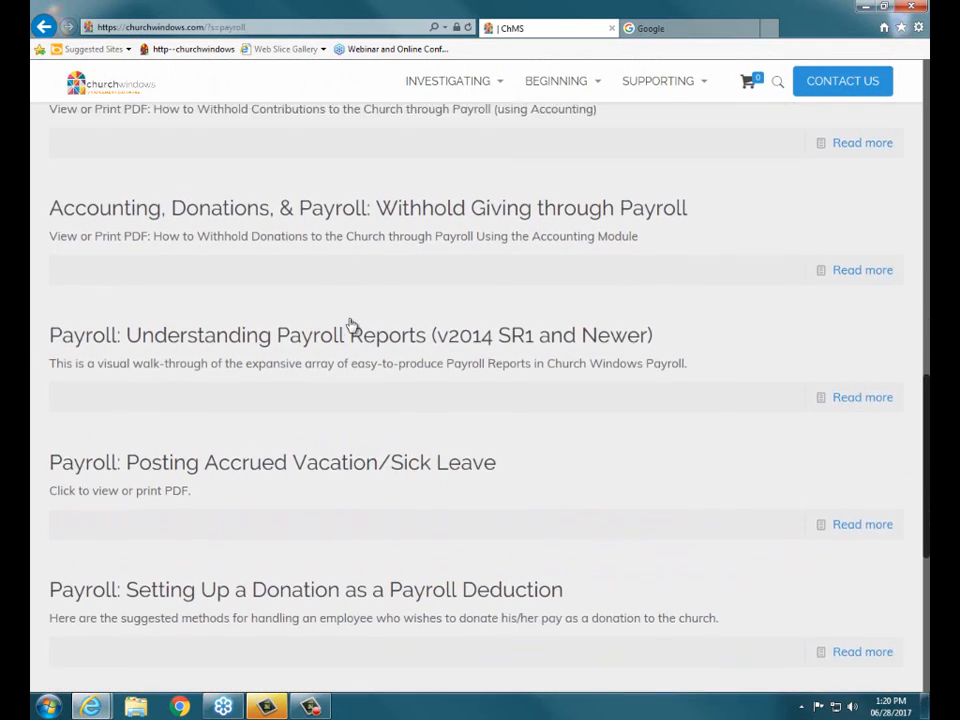
scroll(351, 324, "down", 1)
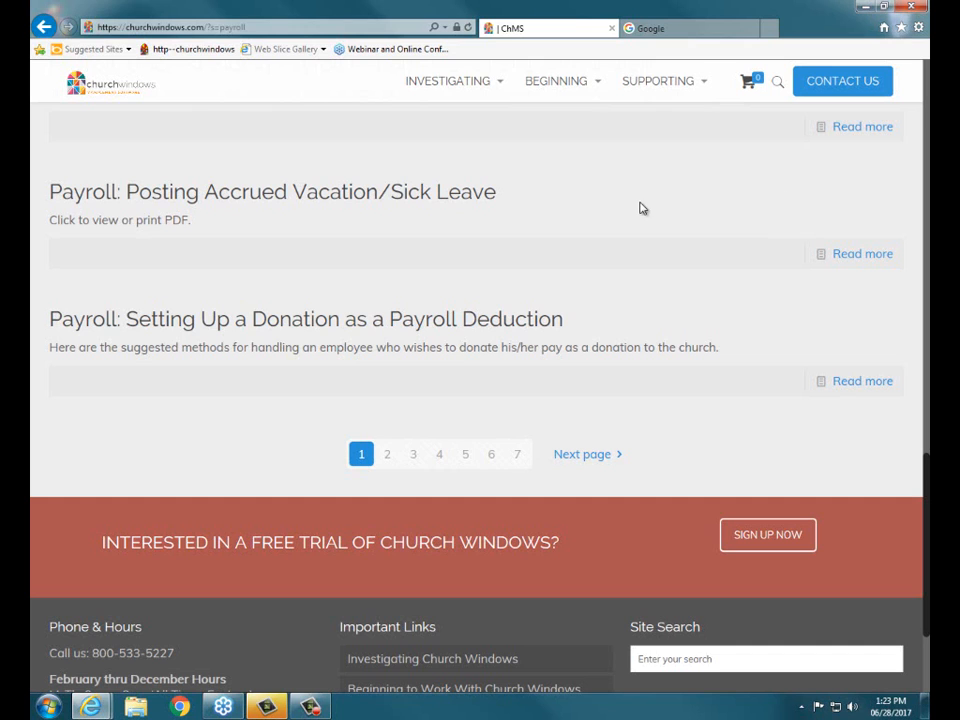
Step: Open the Free Online Webinars page of the Beginning section and review the upcoming webinar schedule
scroll(643, 208, "up", 3)
mouse_move(575, 92)
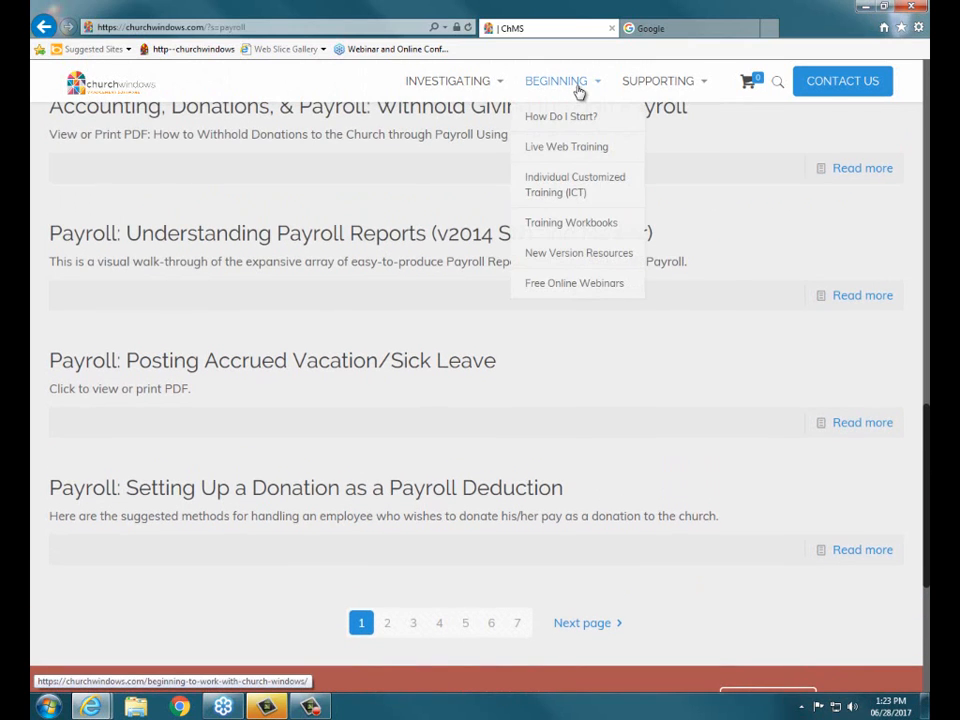
left_click(568, 285)
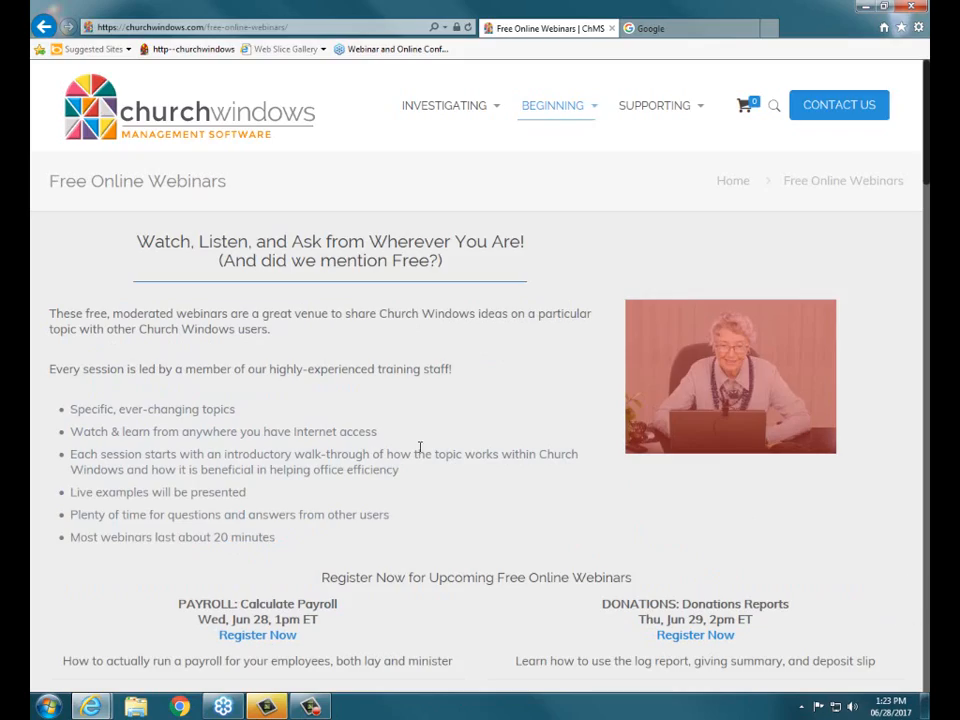
scroll(420, 447, "down", 6)
scroll(628, 516, "down", 2)
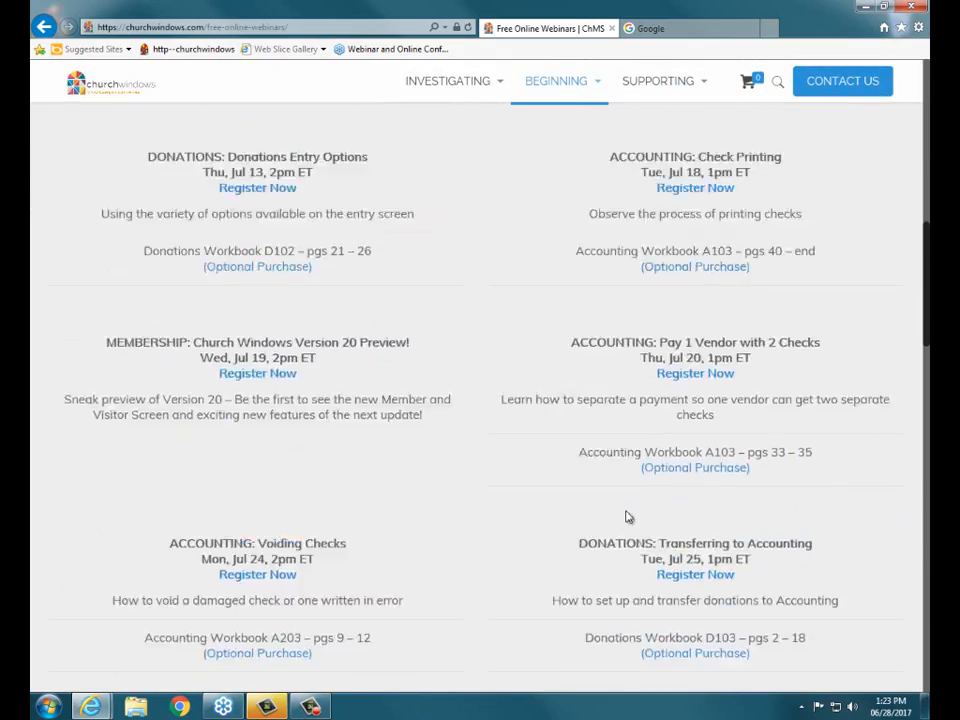
scroll(628, 516, "down", 10)
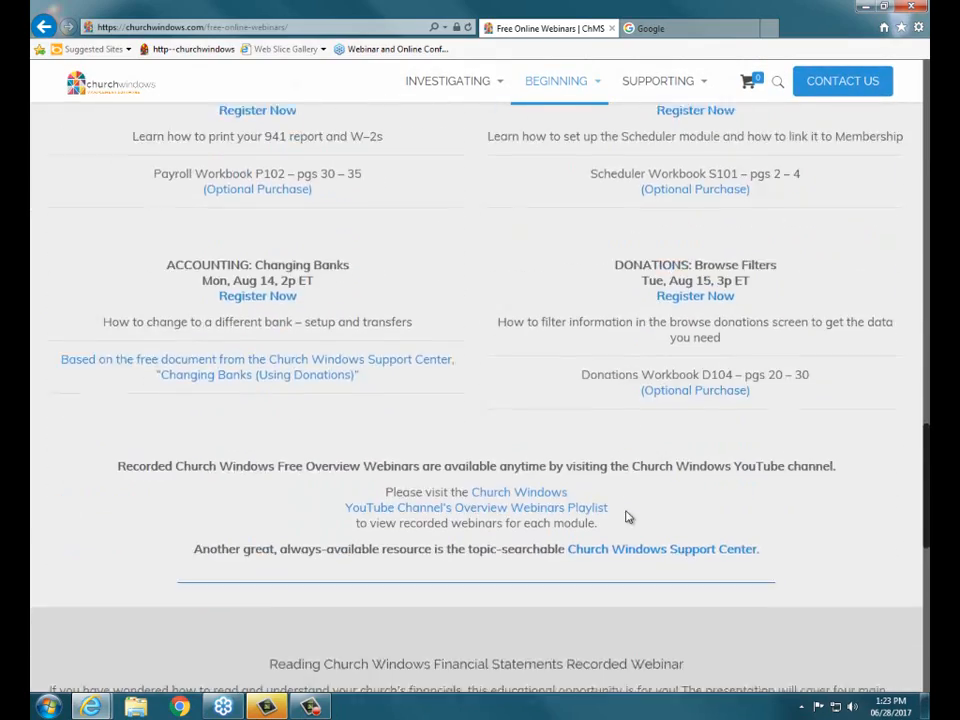
scroll(628, 516, "down", 4)
scroll(627, 510, "up", 15)
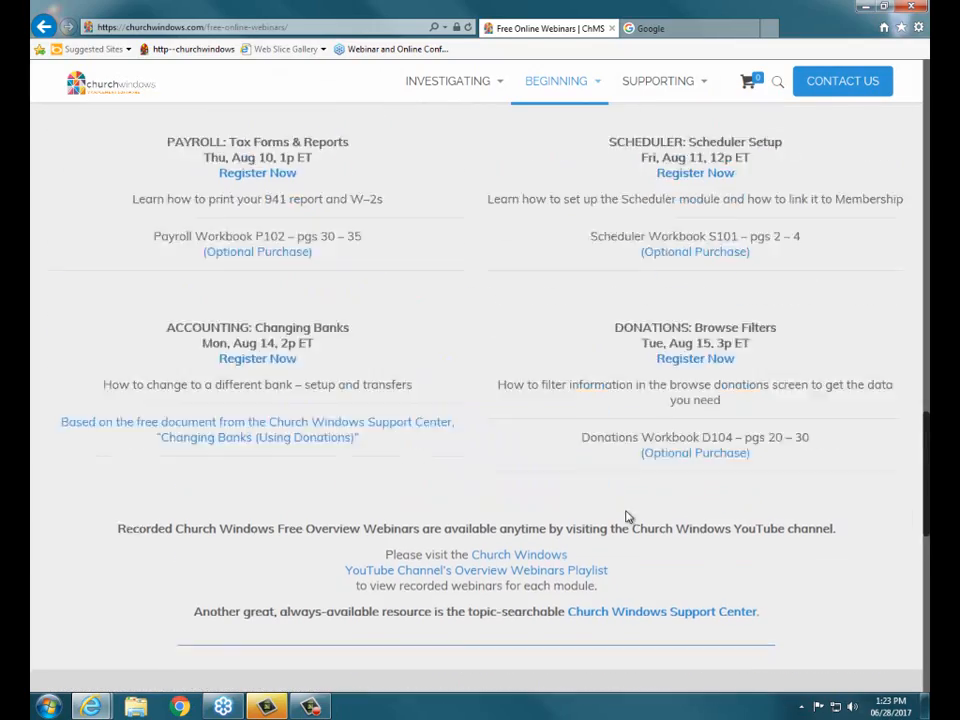
scroll(627, 512, "up", 5)
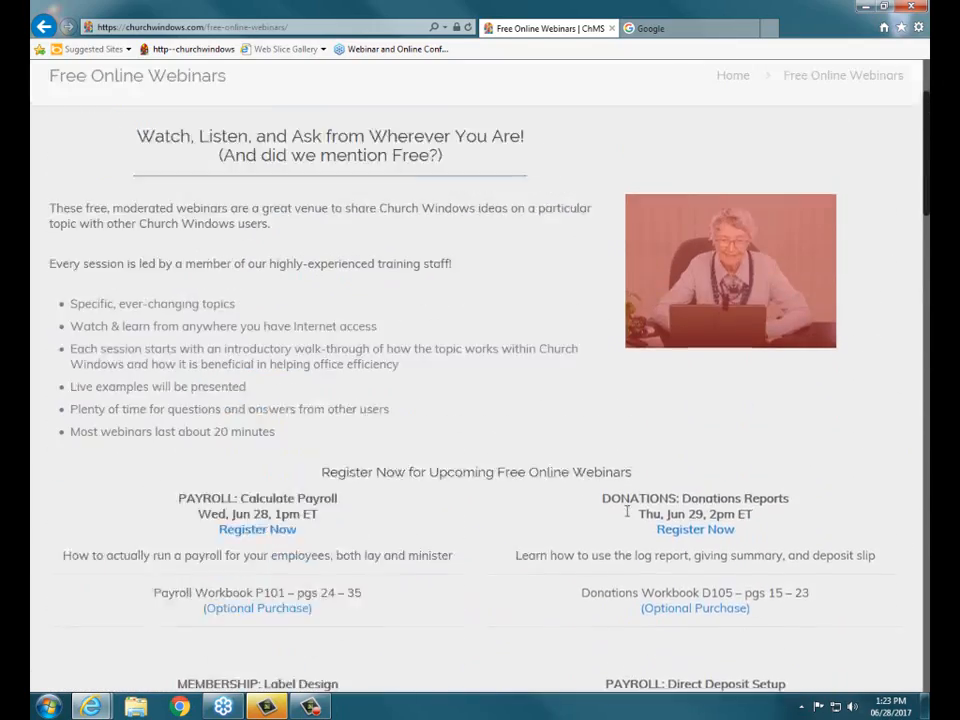
Step: End the GoToWebinar session for all attendees and close Internet Explorer with all its tabs
left_click(914, 8)
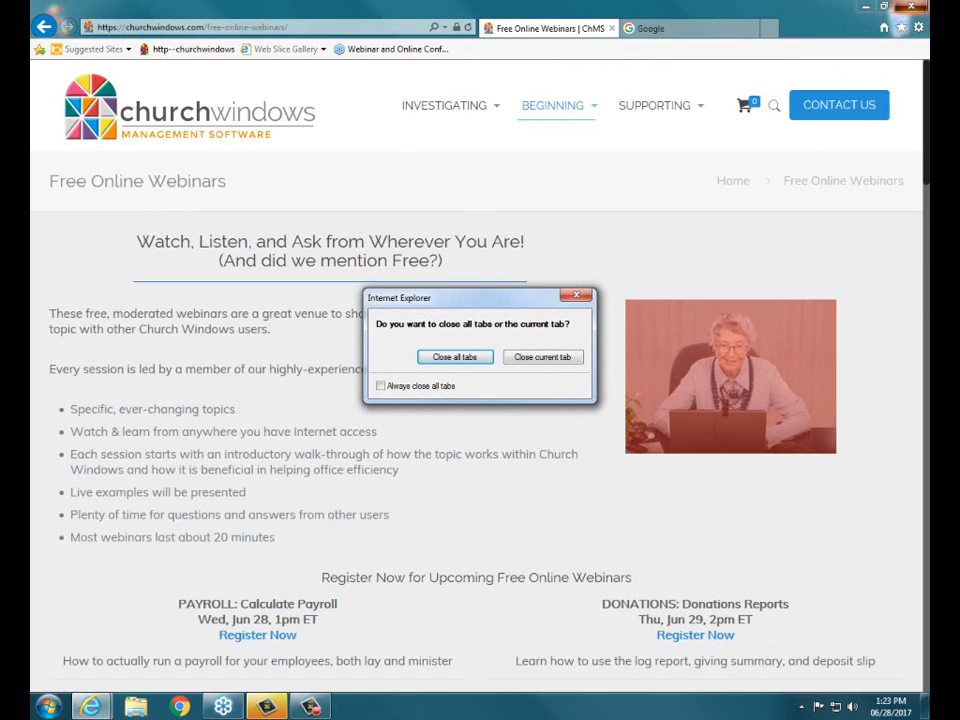
left_click(905, 28)
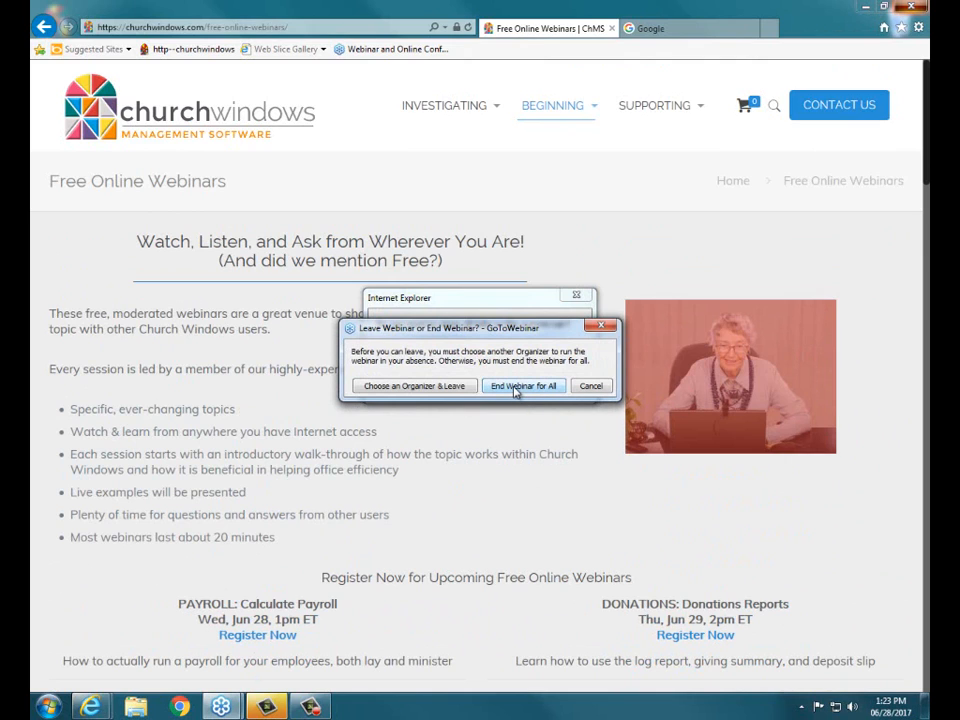
left_click(516, 387)
left_click(510, 385)
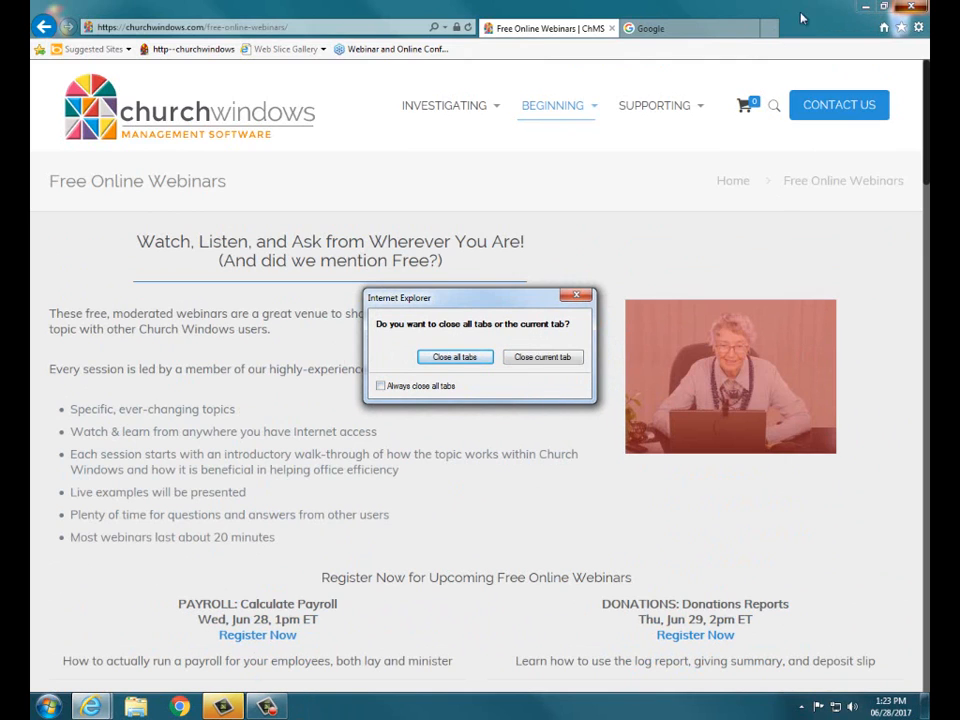
left_click(457, 357)
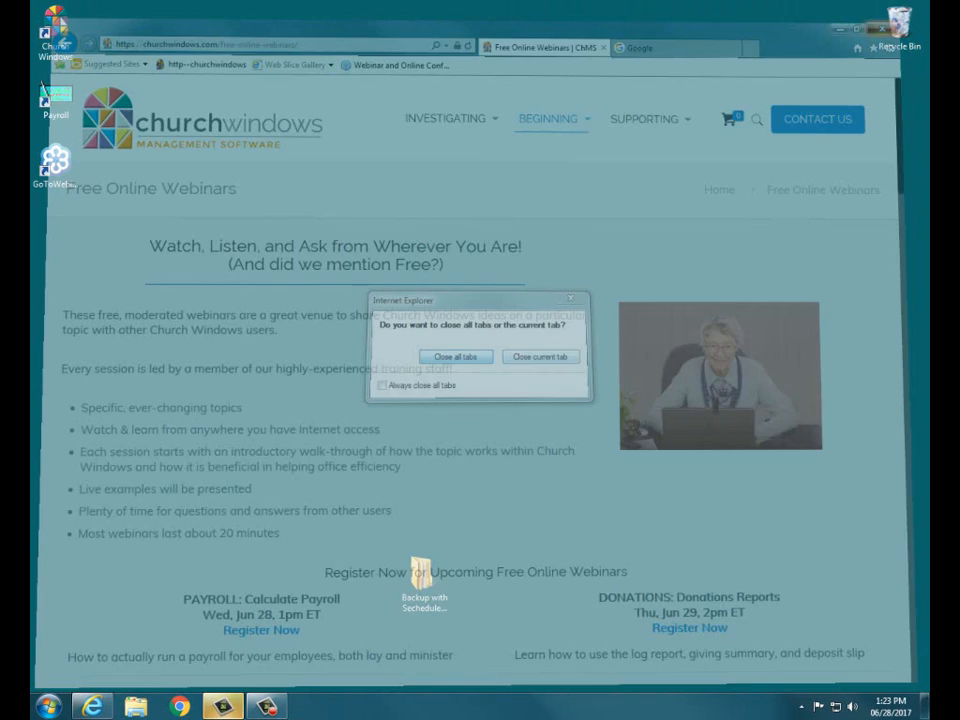